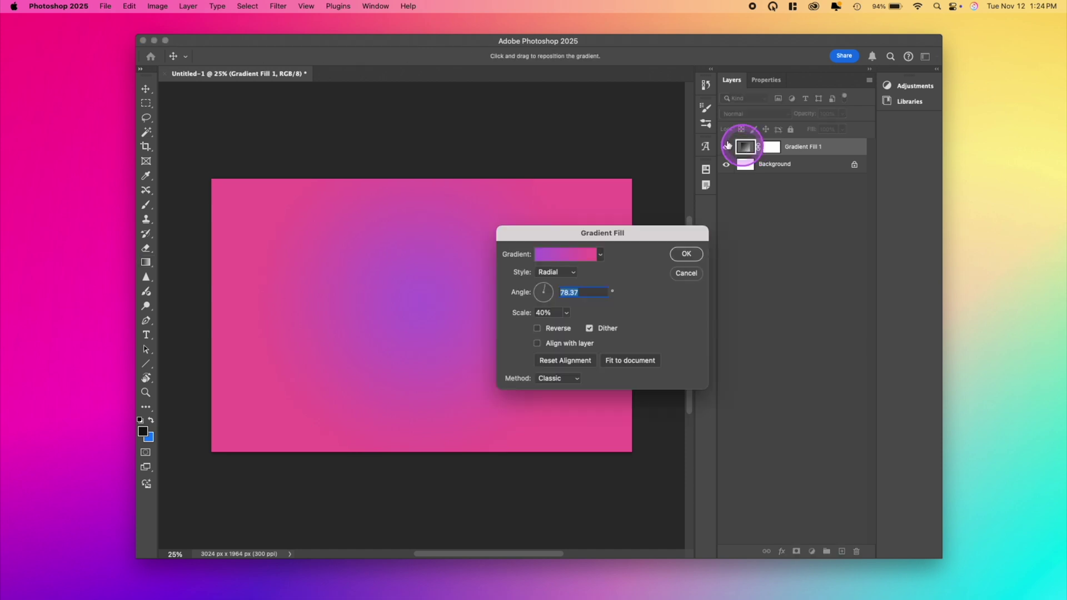
# Open the radial Pink_15 purple-to-pink gradient fill in the Gradient Editor
pyautogui.click(563, 255)
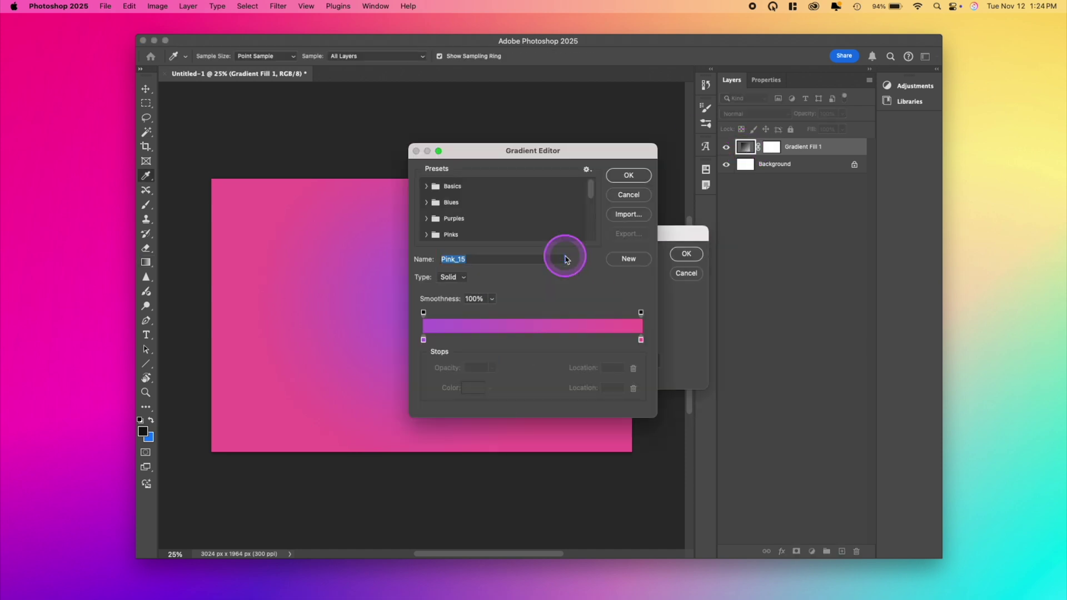
# Apply an Iridescent preset, then set the end stop to #f67fd2 and the middle stop to #cc8bff
pyautogui.click(432, 221)
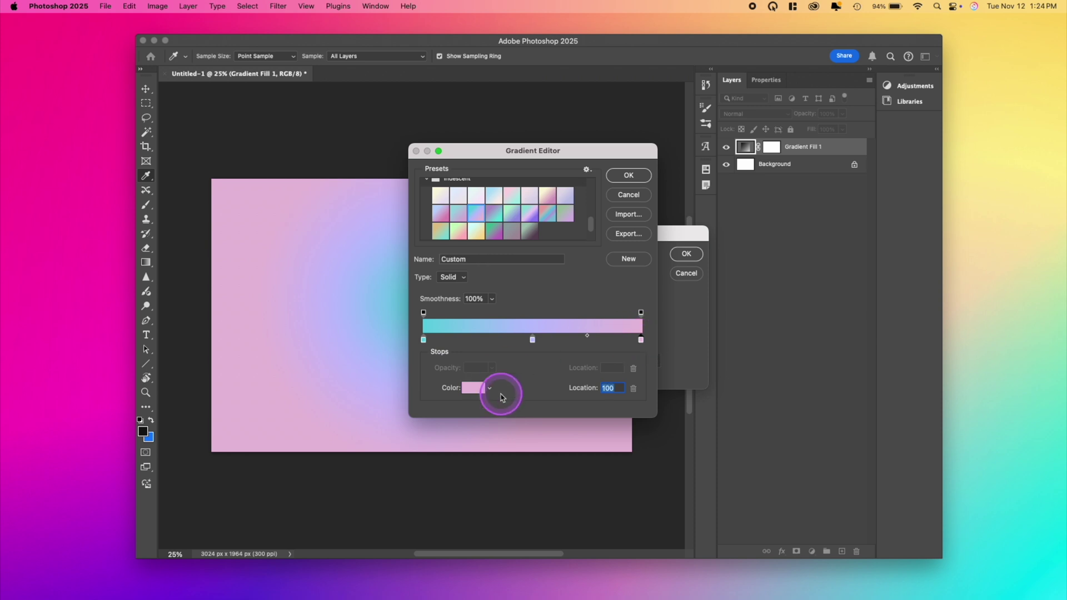
pyautogui.click(475, 393)
pyautogui.click(617, 116)
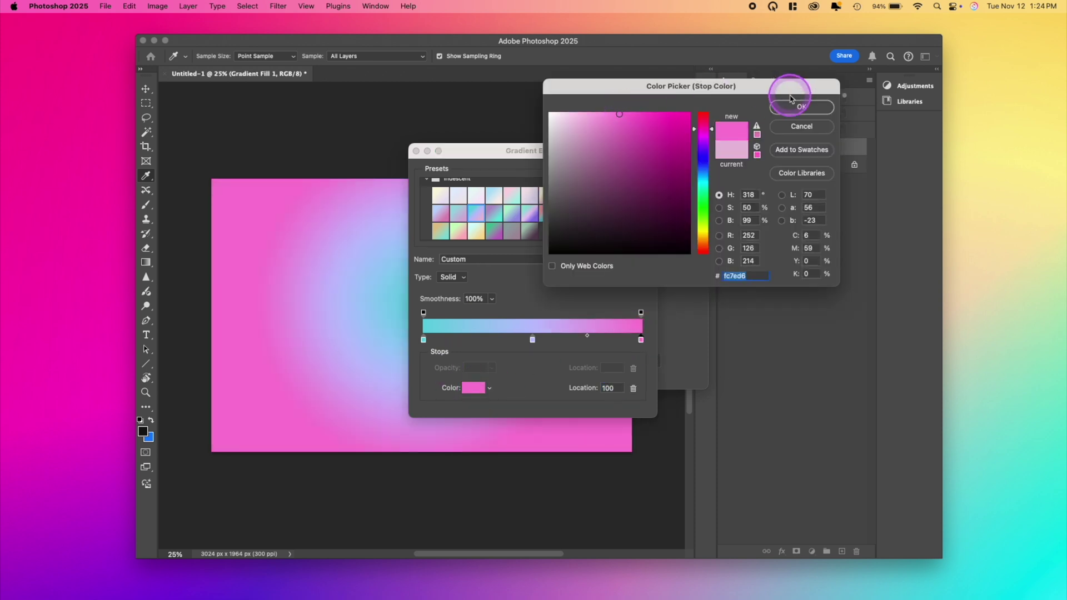
pyautogui.click(790, 105)
pyautogui.click(474, 387)
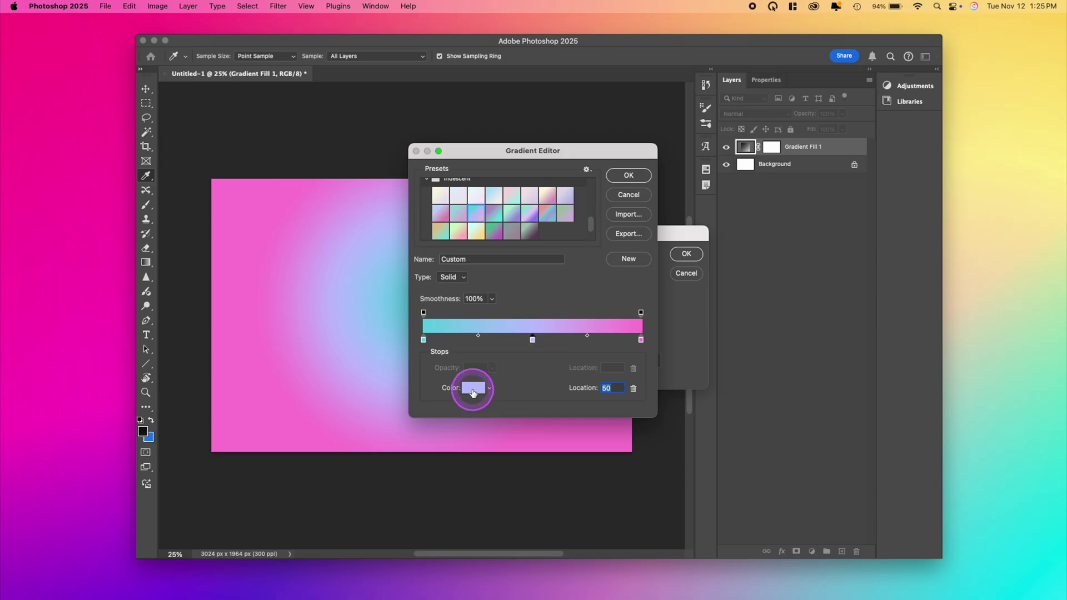
pyautogui.click(711, 161)
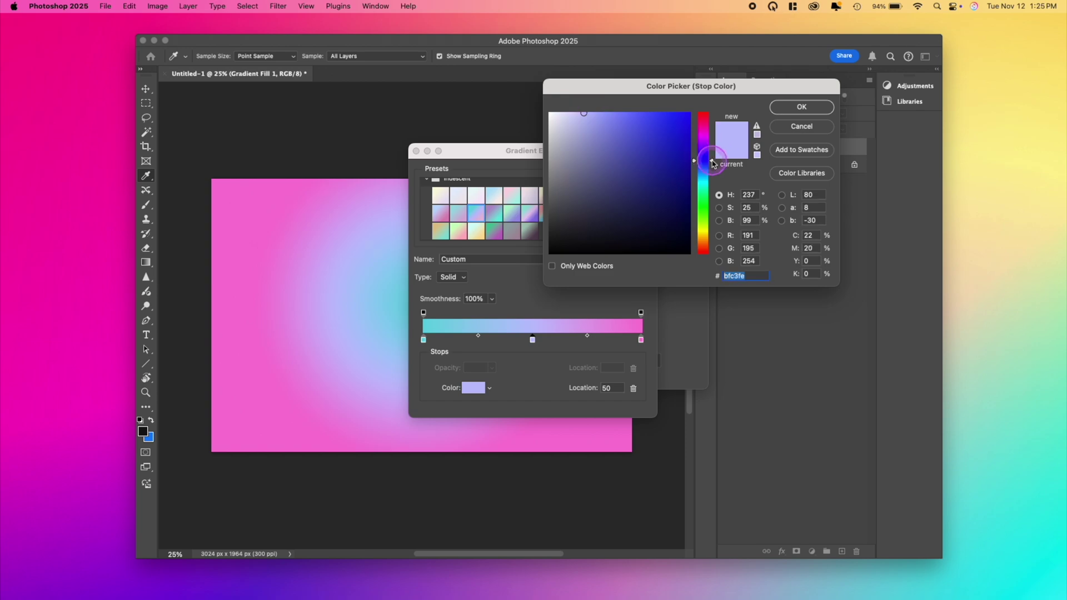
pyautogui.moveTo(712, 162); pyautogui.dragTo(712, 146)
pyautogui.moveTo(613, 114); pyautogui.dragTo(613, 106)
pyautogui.click(823, 111)
# Adjust the colour midpoint and redraw the gradient diagonally so teal glows at the centre
pyautogui.click(642, 351)
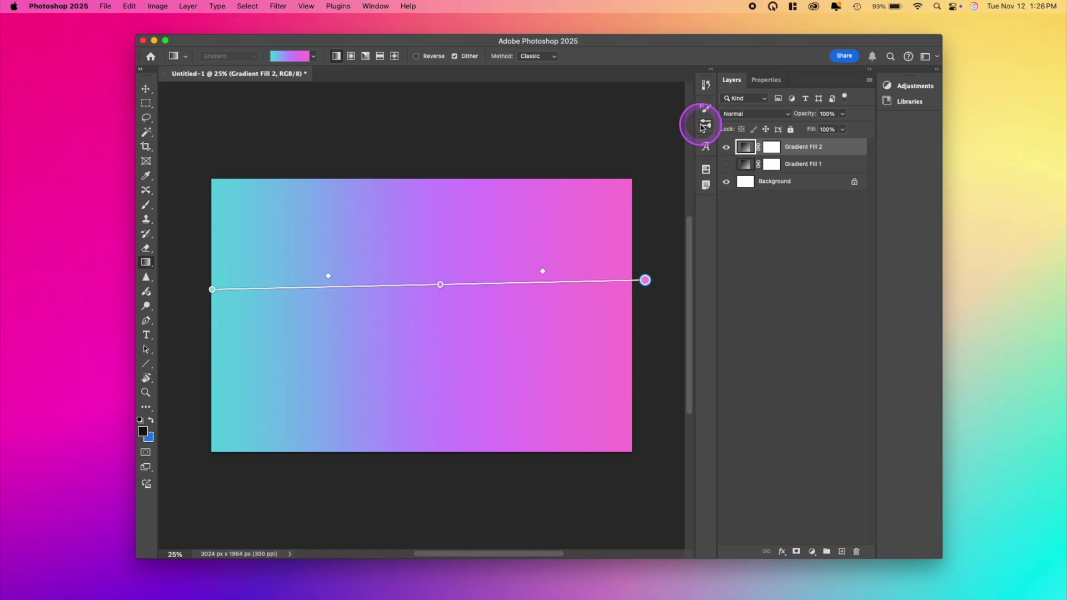
pyautogui.moveTo(478, 162); pyautogui.dragTo(486, 427)
pyautogui.moveTo(588, 487); pyautogui.dragTo(410, 306)
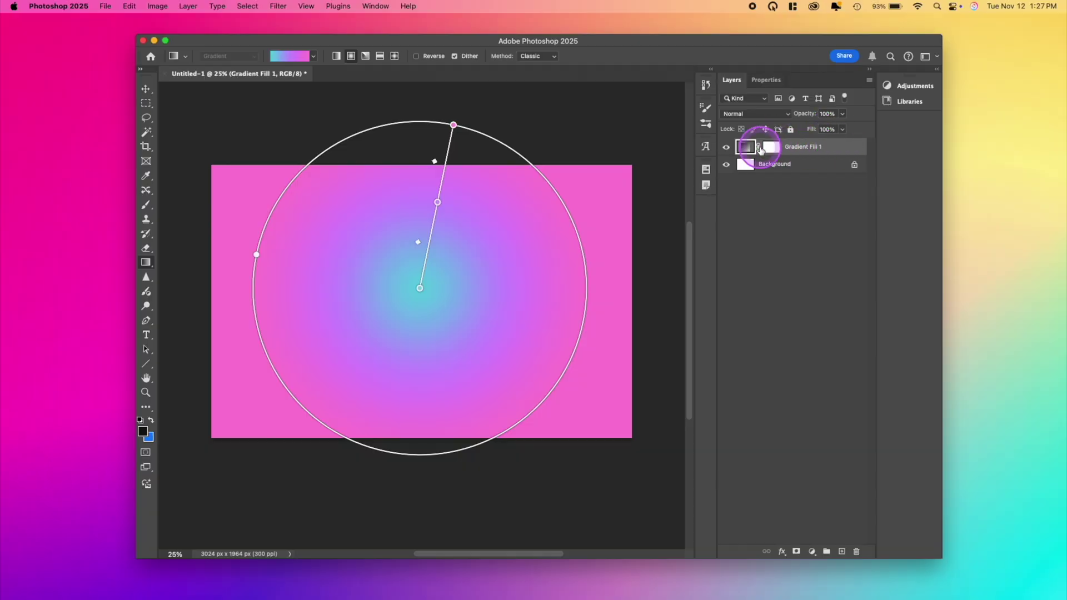
# Apply Filter > Noise > Add Noise to the gradient wallpaper
pyautogui.click(279, 5)
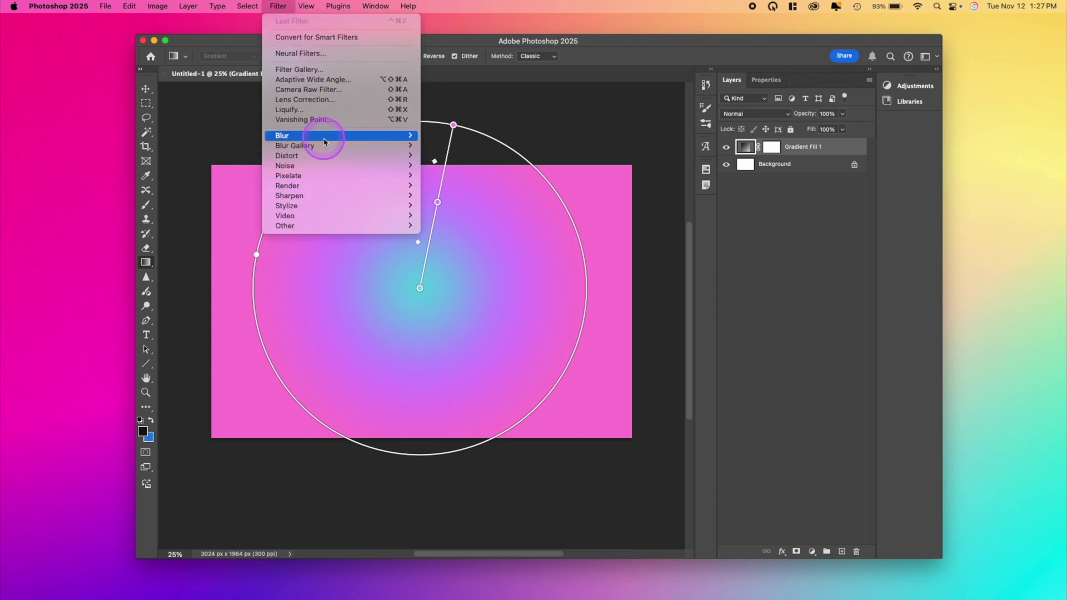
pyautogui.click(474, 171)
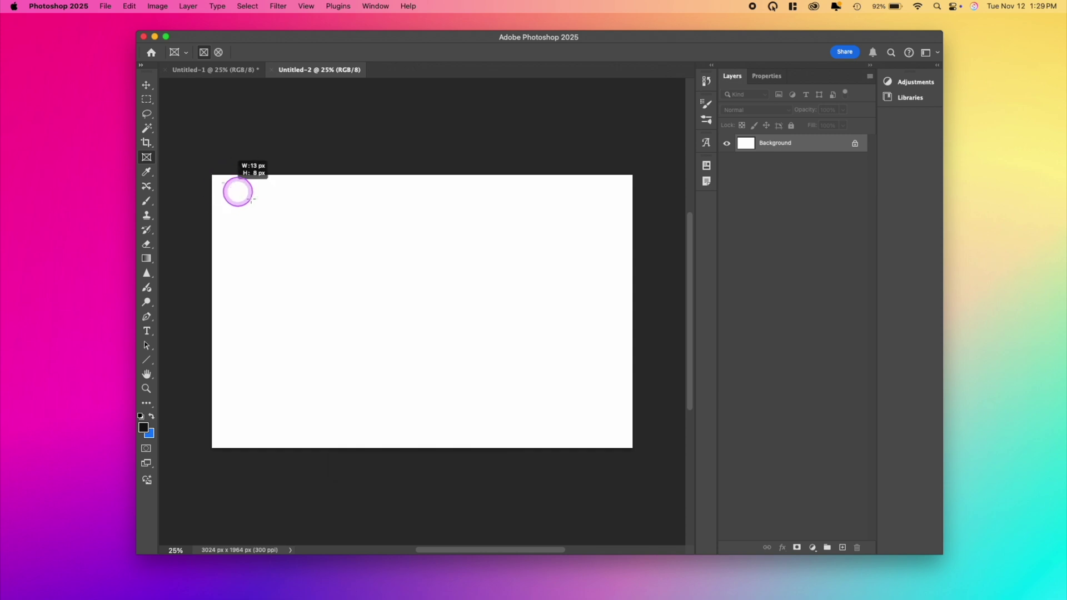
# Draw the frames and fill them with background6.jpg, the marble texture and the candles photo
pyautogui.moveTo(250, 199); pyautogui.dragTo(375, 329)
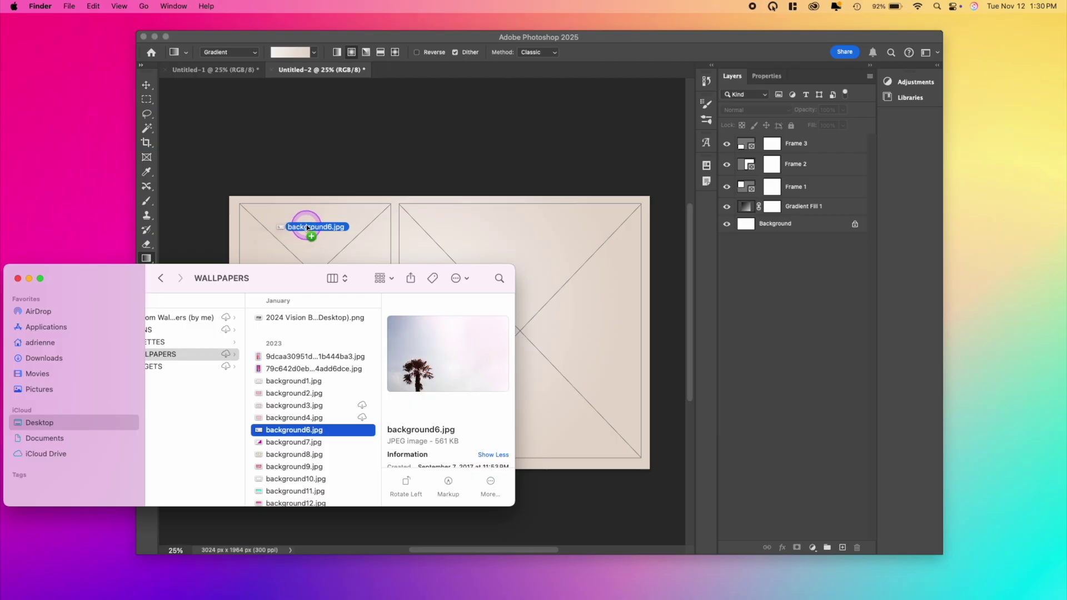
pyautogui.moveTo(306, 227); pyautogui.dragTo(306, 227)
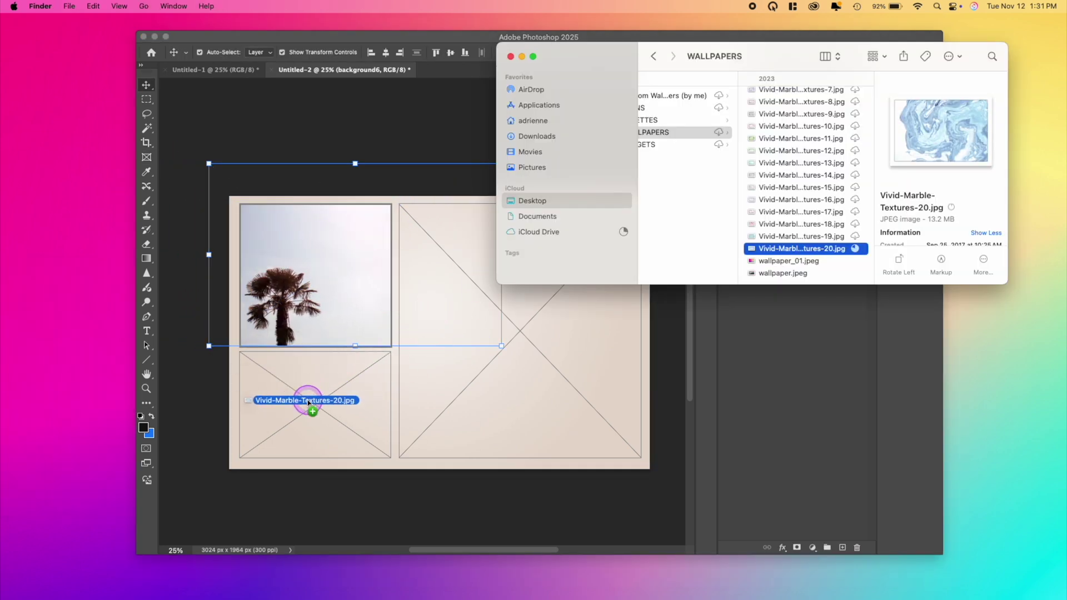
pyautogui.moveTo(305, 408); pyautogui.dragTo(305, 400)
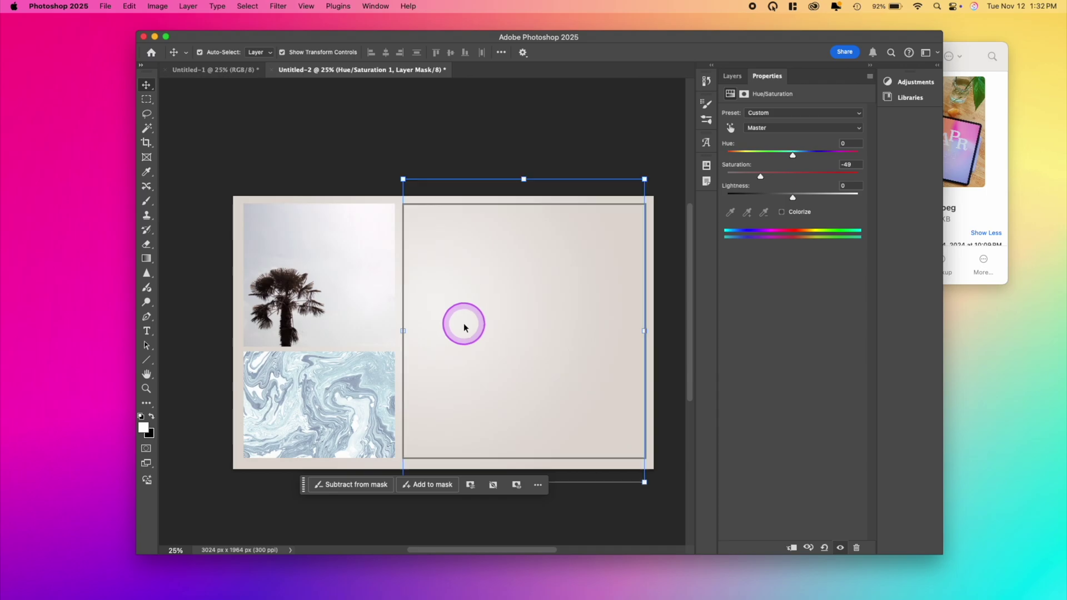
pyautogui.click(465, 326)
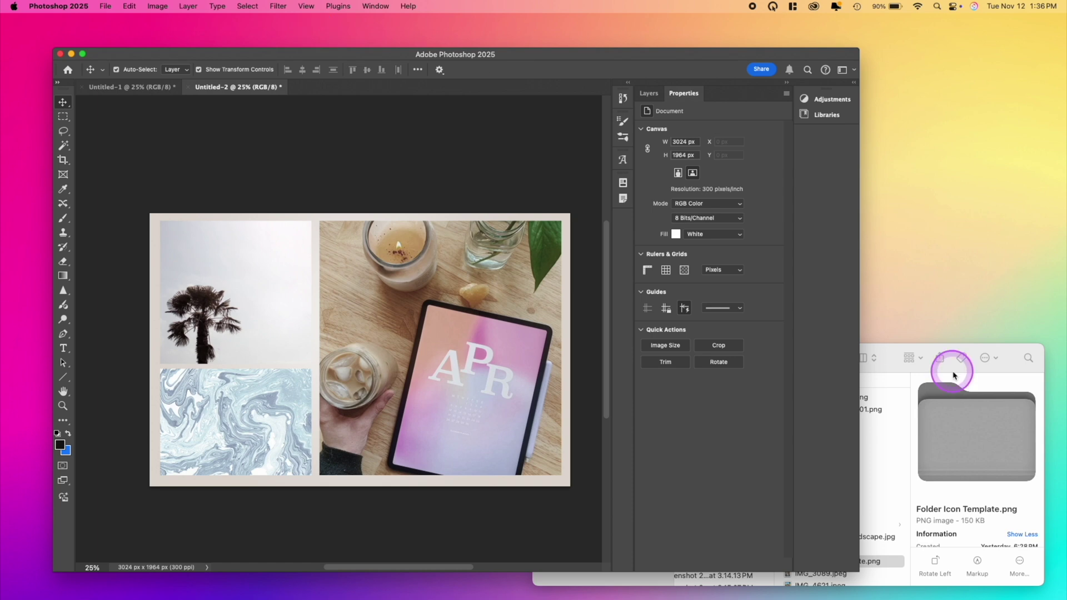
# Drag Folder Icon Template.png from Finder onto Photoshop to open it
pyautogui.click(895, 350)
pyautogui.click(846, 558)
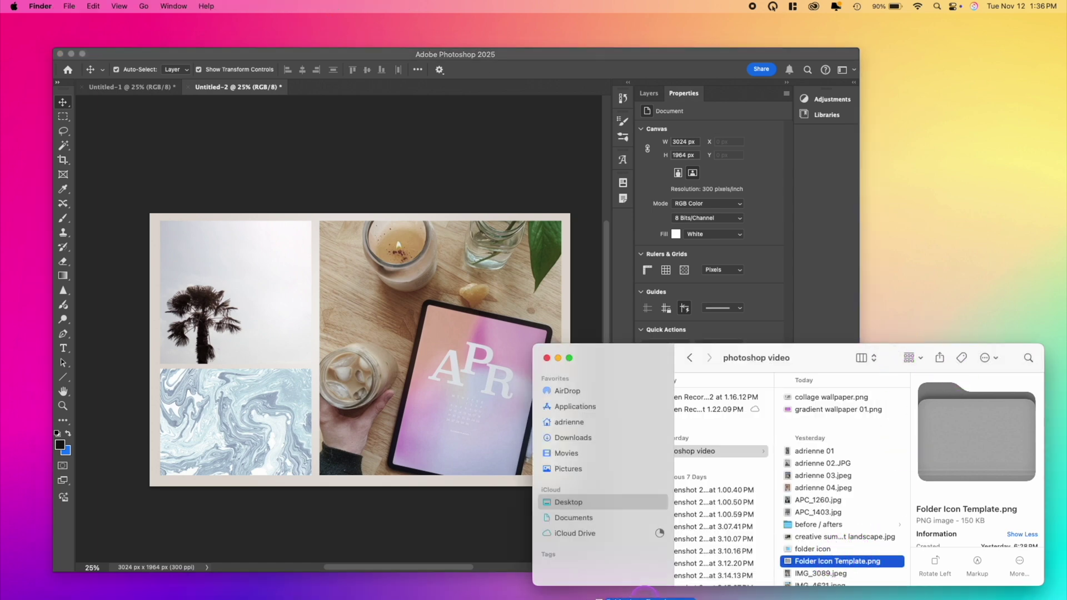
pyautogui.moveTo(644, 591); pyautogui.dragTo(701, 575)
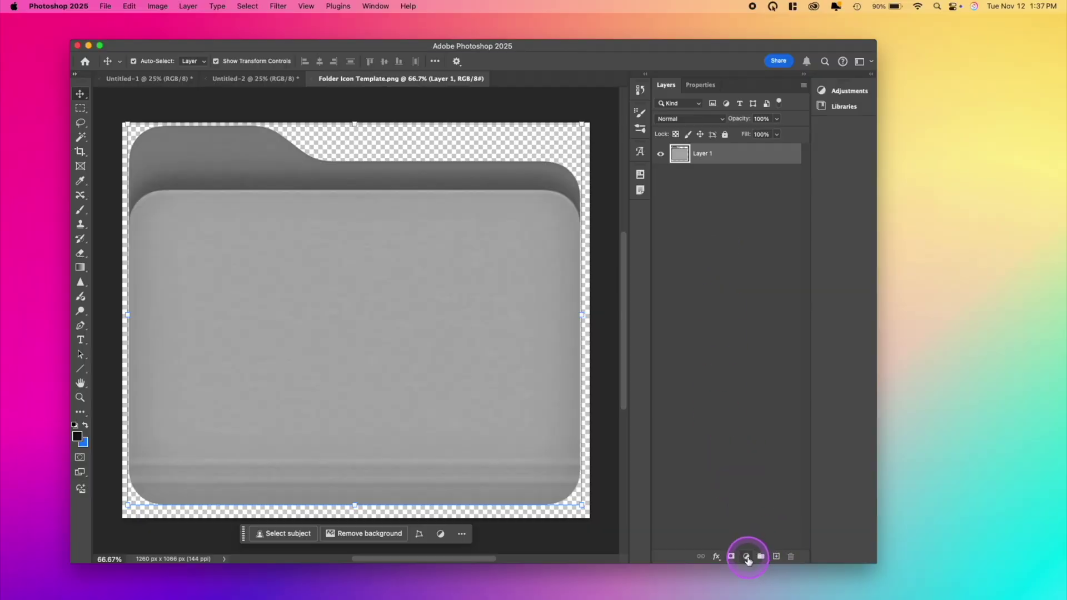
# Add a gradient fill layer clipped to the folder icon, blended in Overlay mode
pyautogui.click(746, 557)
pyautogui.click(778, 405)
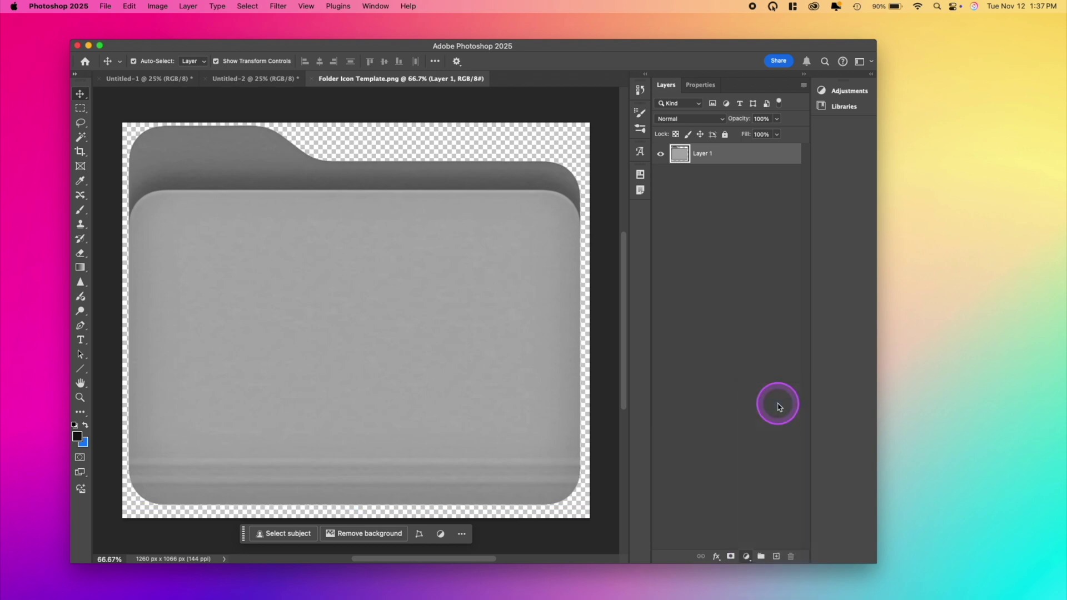
pyautogui.click(688, 256)
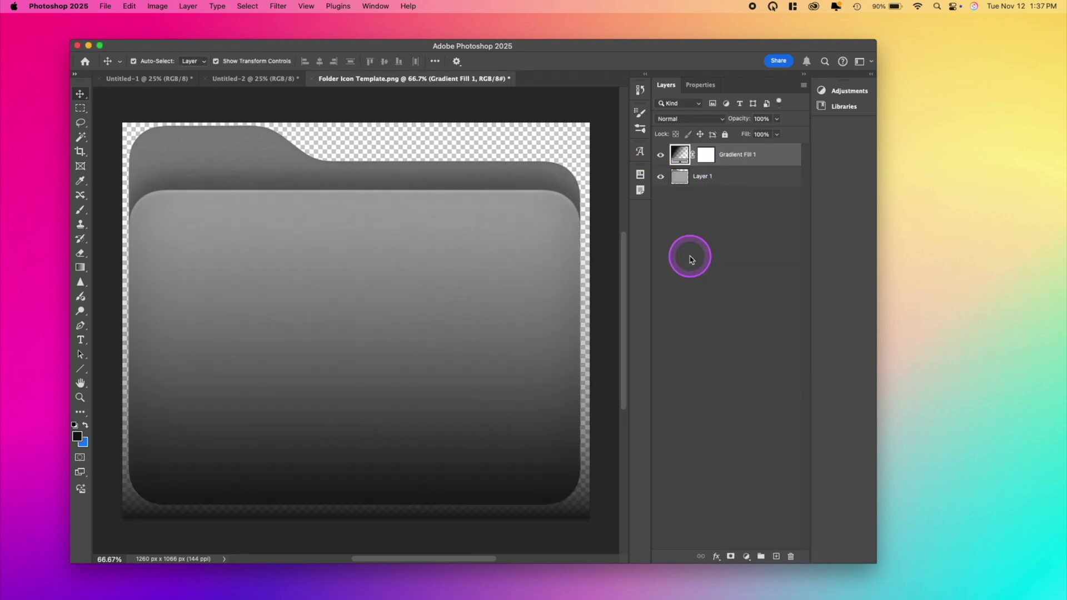
pyautogui.rightClick(770, 152)
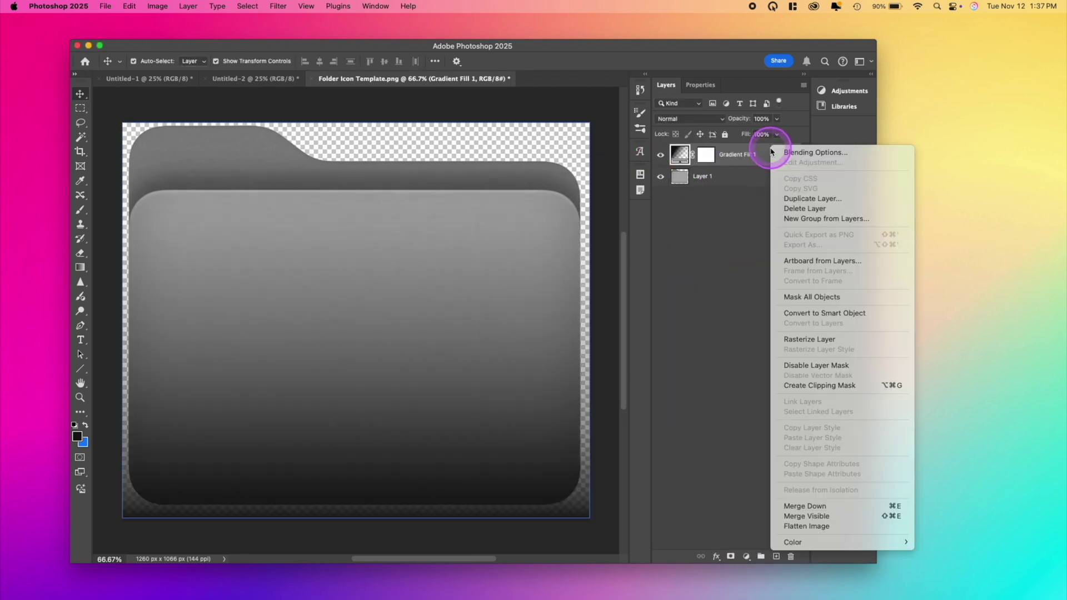
pyautogui.click(798, 385)
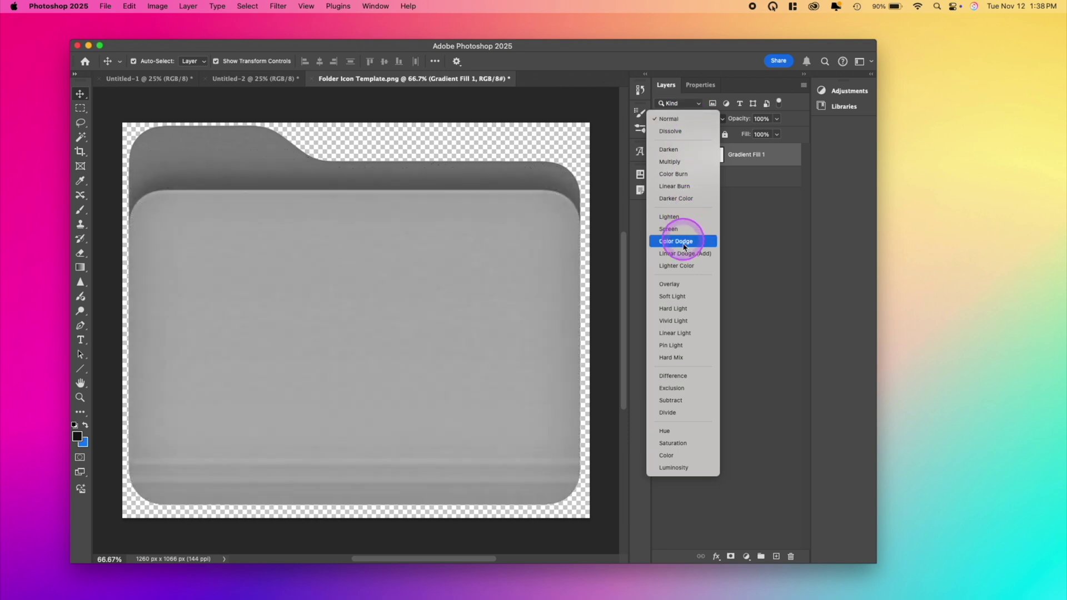
pyautogui.click(672, 283)
# Try the Reds gradient preset on the folder, then settle on Iridescent_15
pyautogui.doubleClick(682, 151)
pyautogui.click(601, 255)
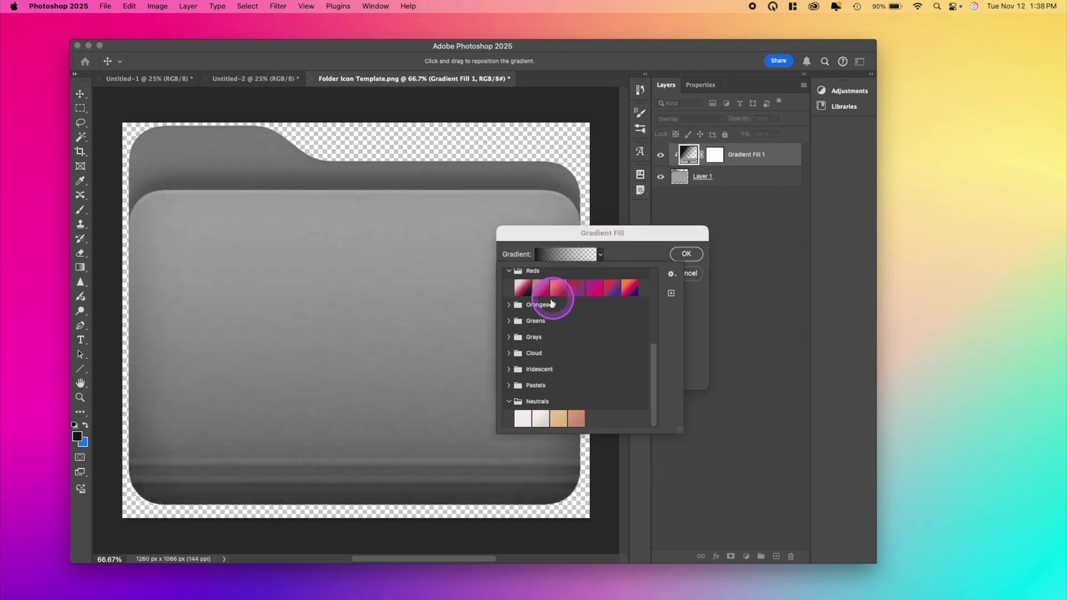
pyautogui.click(629, 288)
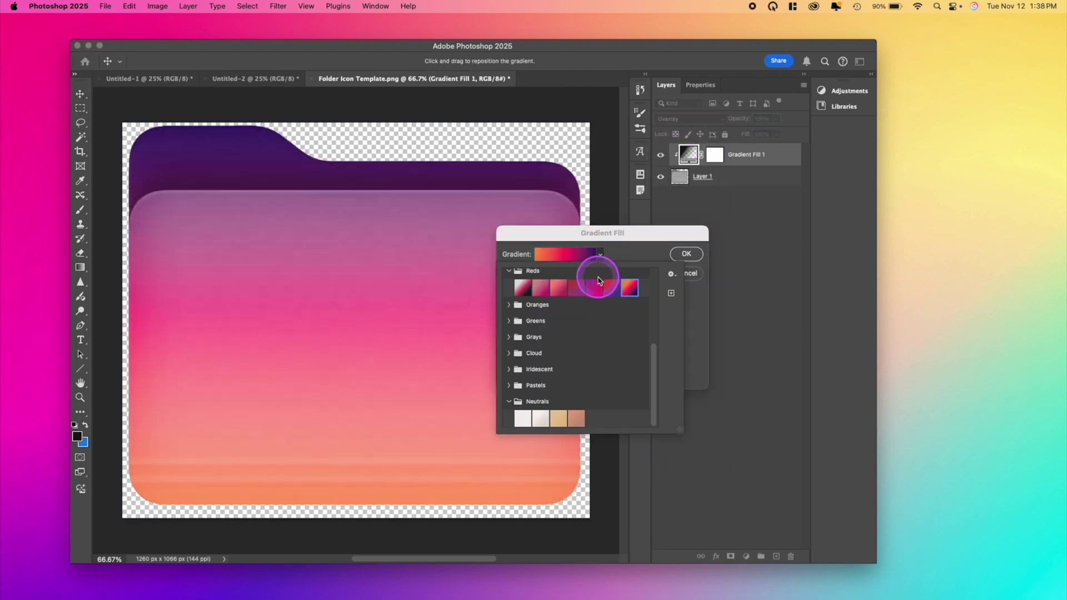
pyautogui.click(511, 275)
pyautogui.click(548, 328)
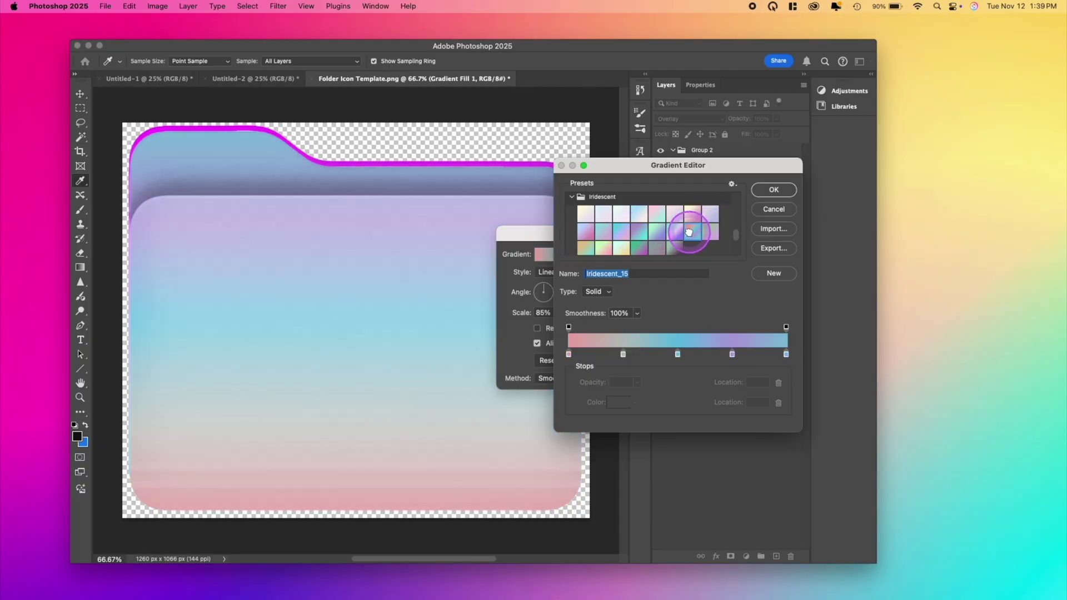
pyautogui.click(665, 228)
pyautogui.press('Return')
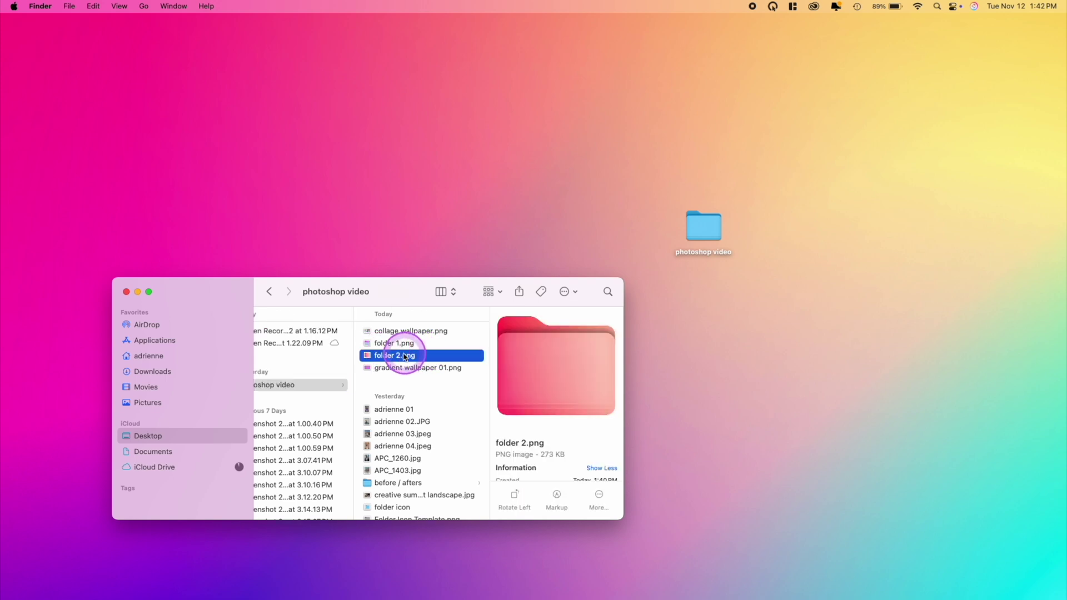
# Copy the folder 1.png image in Preview and close it
pyautogui.click(382, 344)
pyautogui.click(100, 5)
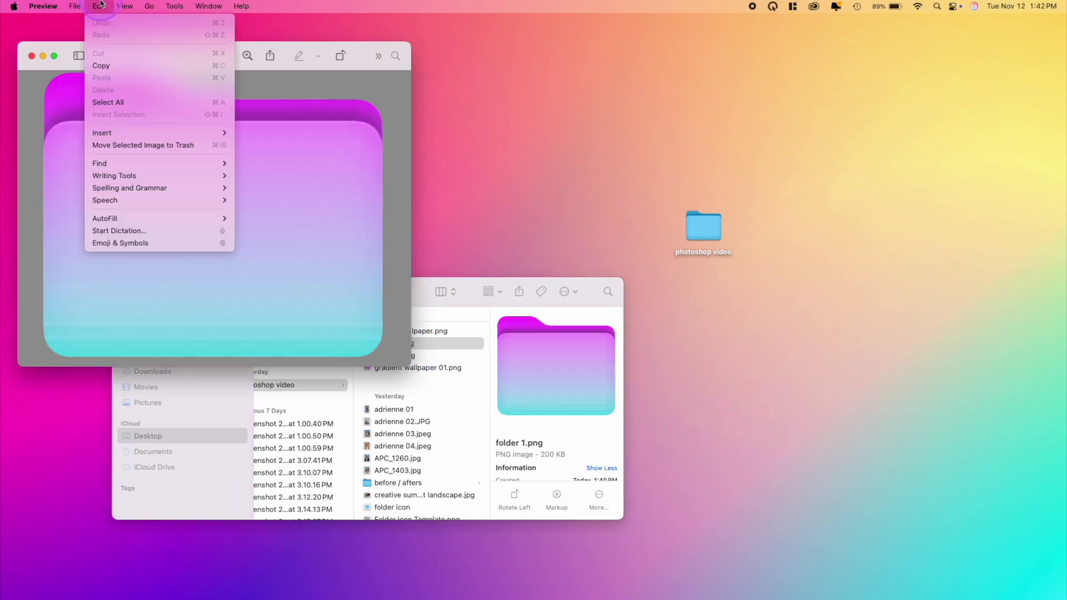
pyautogui.click(103, 67)
pyautogui.press('super+w')
# Open Get Info for the photoshop video folder to paste the new icon
pyautogui.click(699, 225)
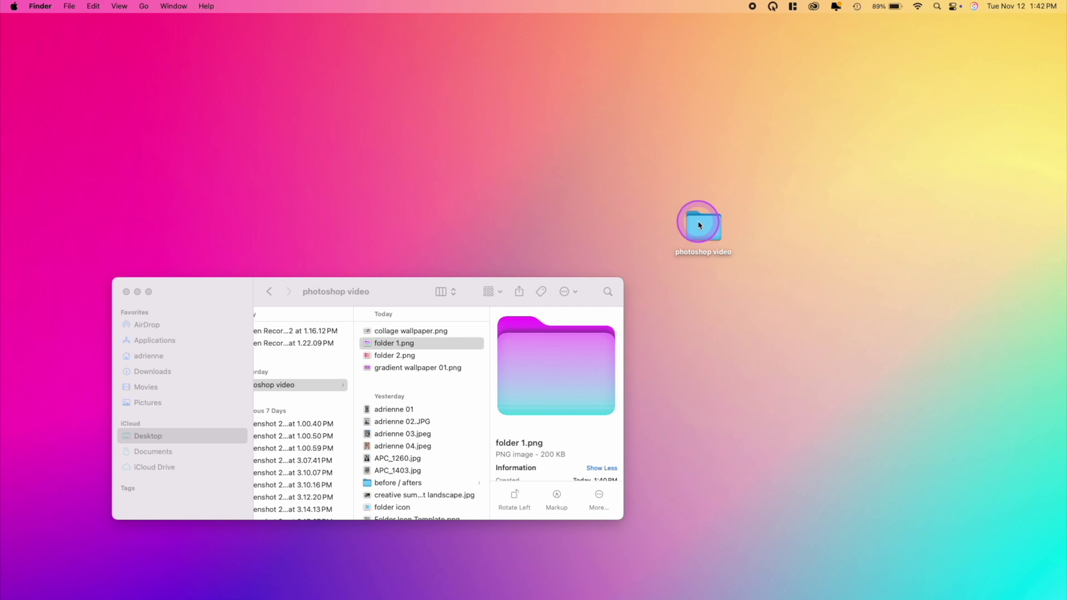
pyautogui.rightClick(699, 225)
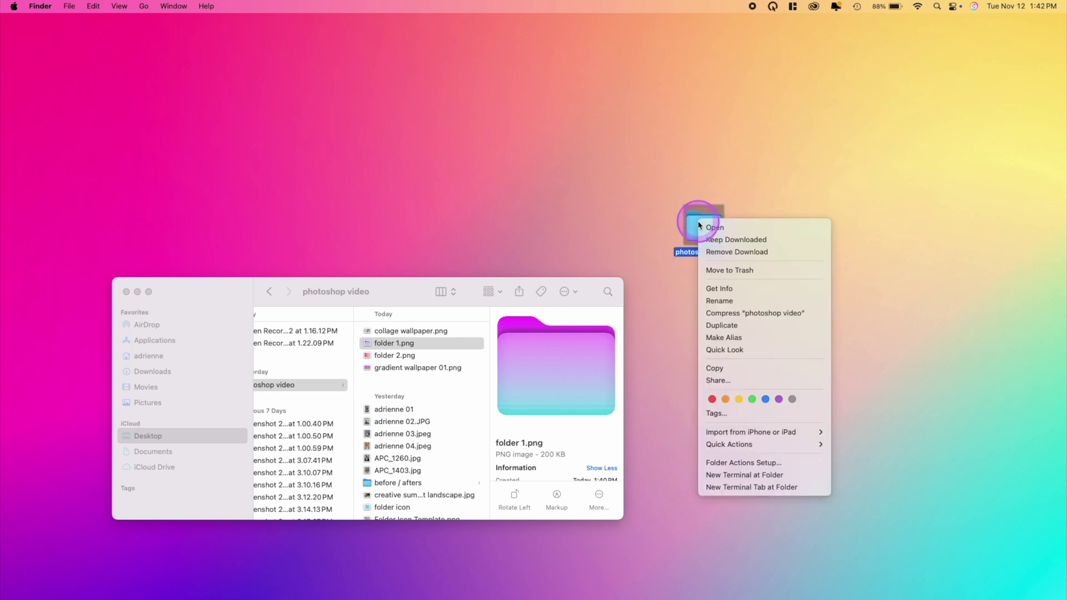
pyautogui.click(724, 289)
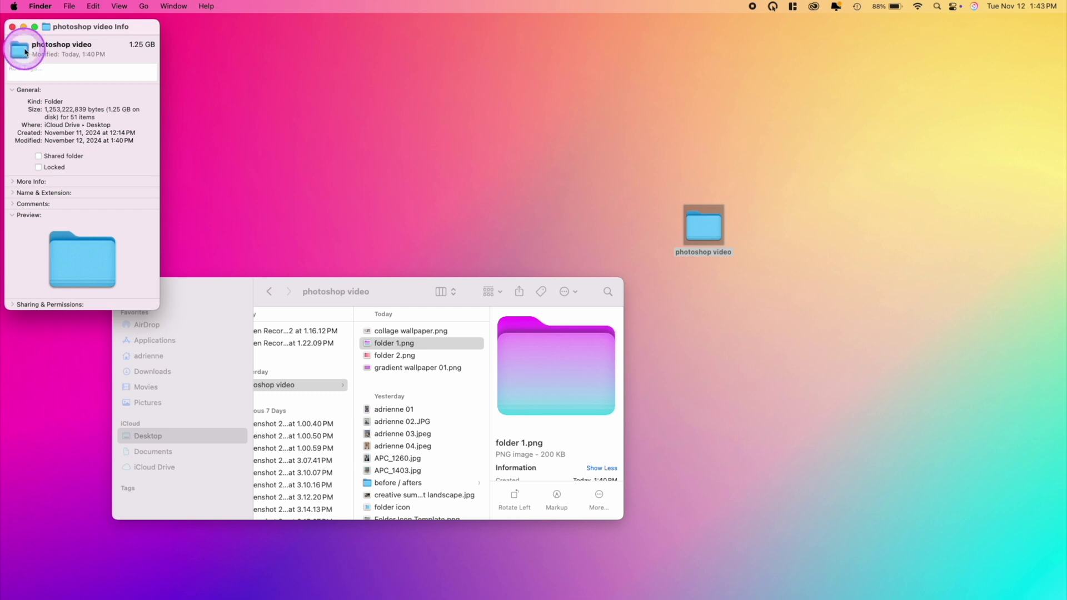
pyautogui.click(93, 6)
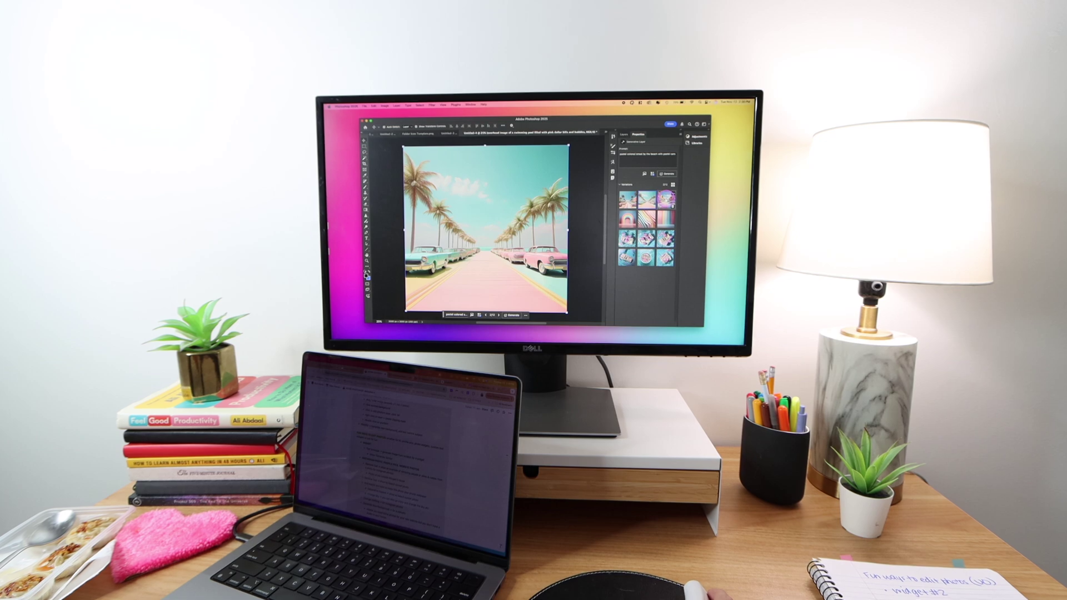
pyautogui.click(500, 315)
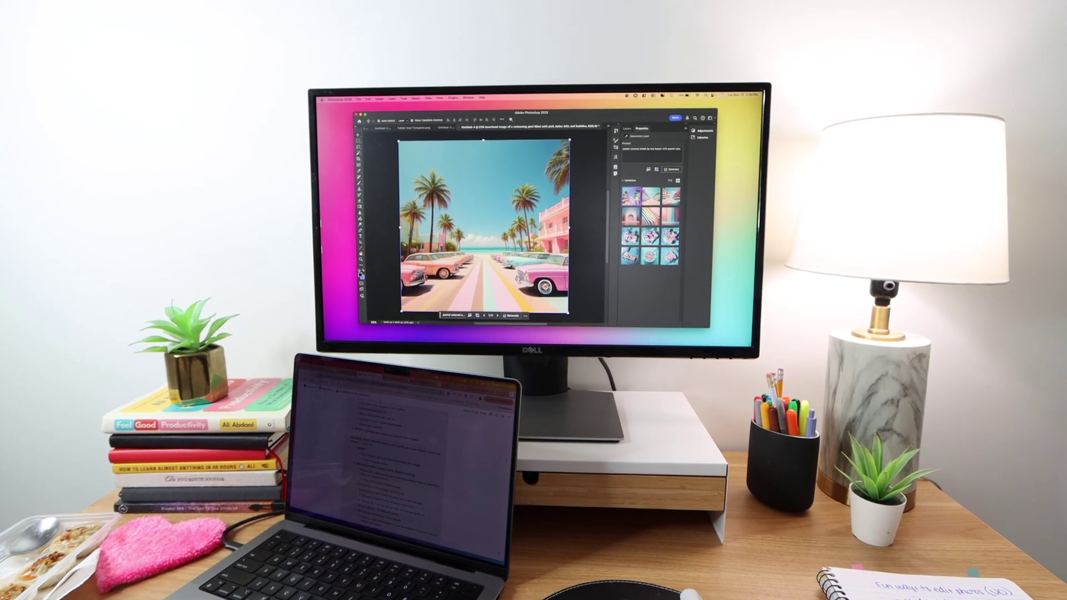
# Start Generate Image and try the wall-gallery prompt from Prompt inspiration
pyautogui.click(334, 265)
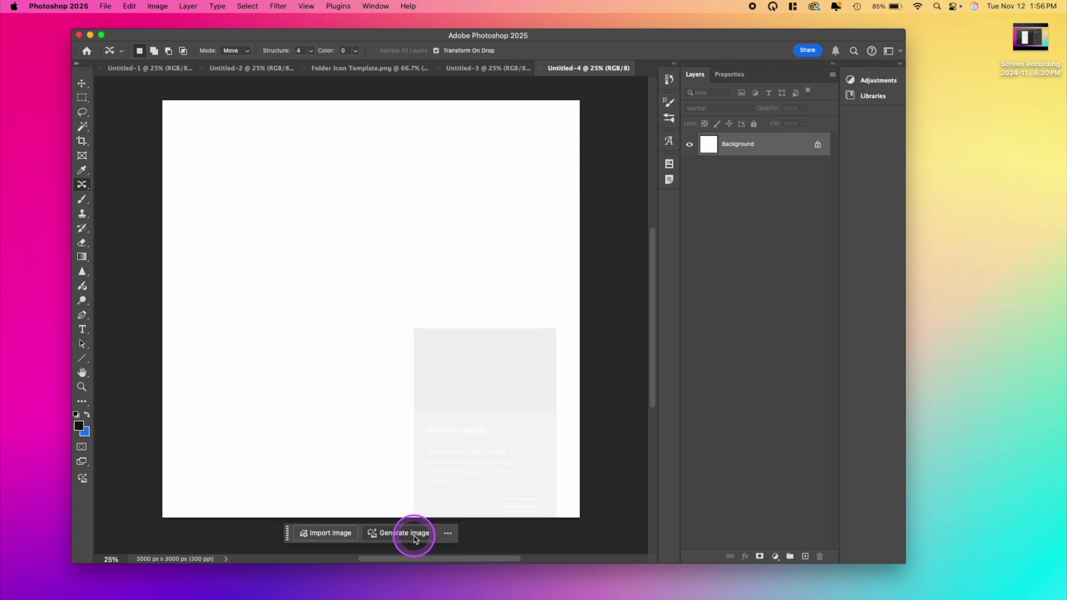
pyautogui.click(329, 210)
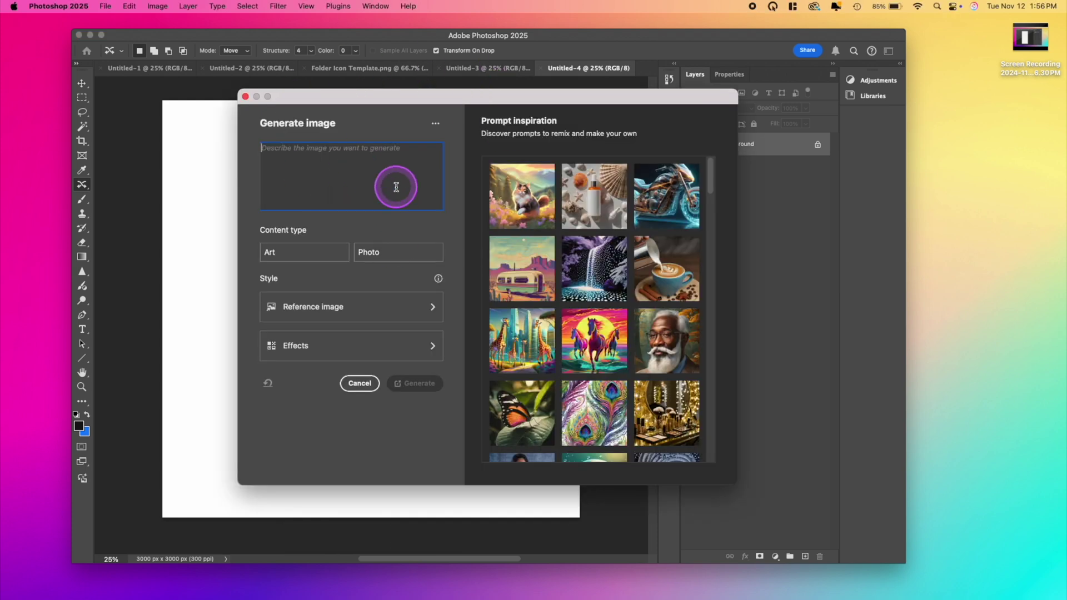
pyautogui.scroll(-5, 652, 309)
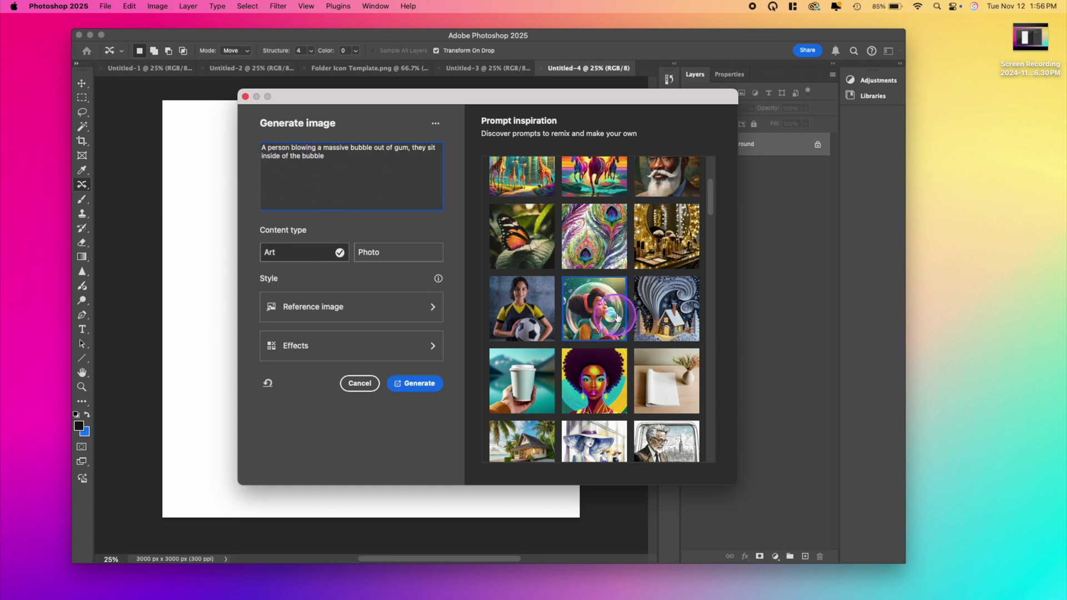
pyautogui.scroll(-10, 651, 368)
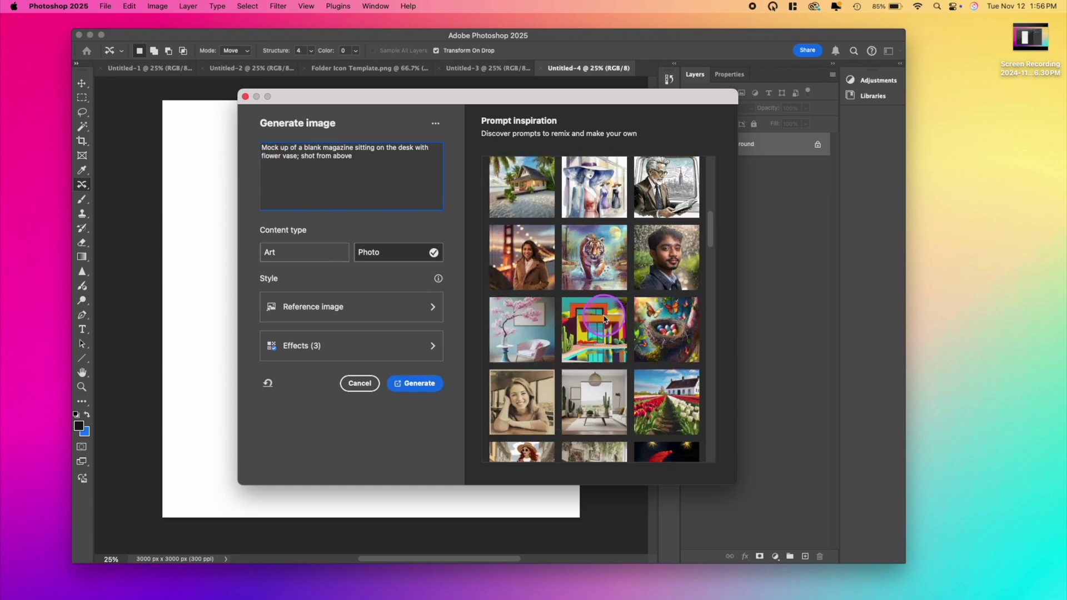
pyautogui.click(604, 319)
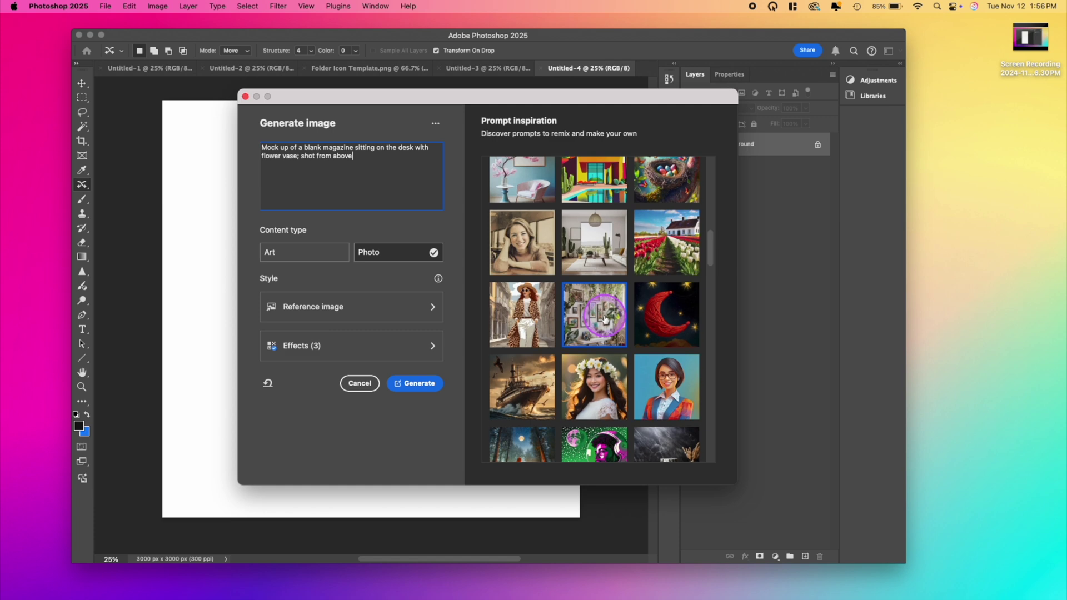
# Replace the prompt with 'overhead shot of swimming pool filled with pink'
pyautogui.tripleClick(260, 150)
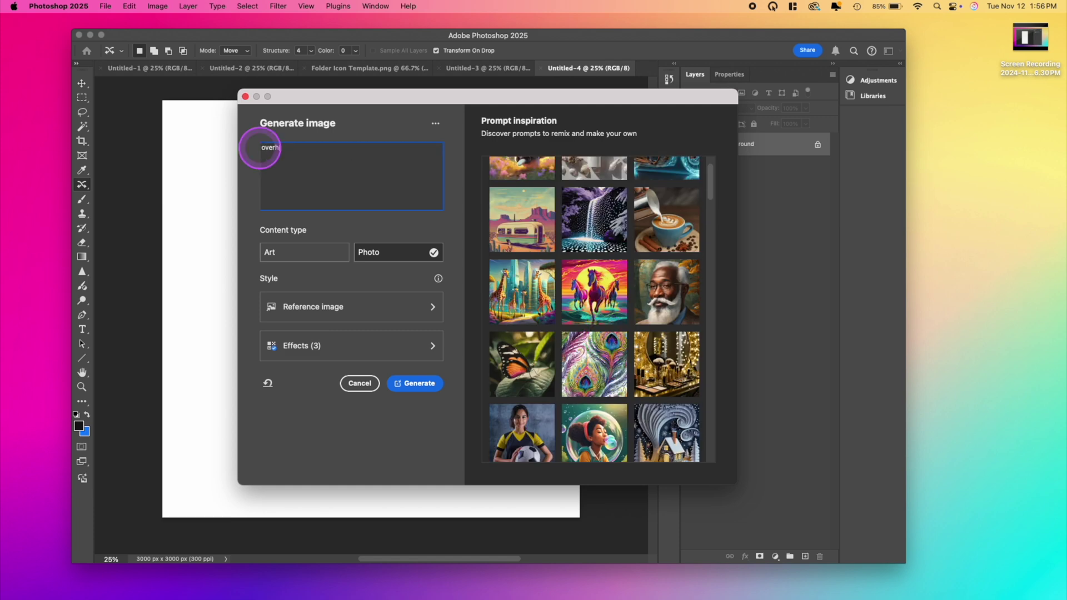
pyautogui.write('overhead shot of swimmin')
pyautogui.write('g pool filled with pink')
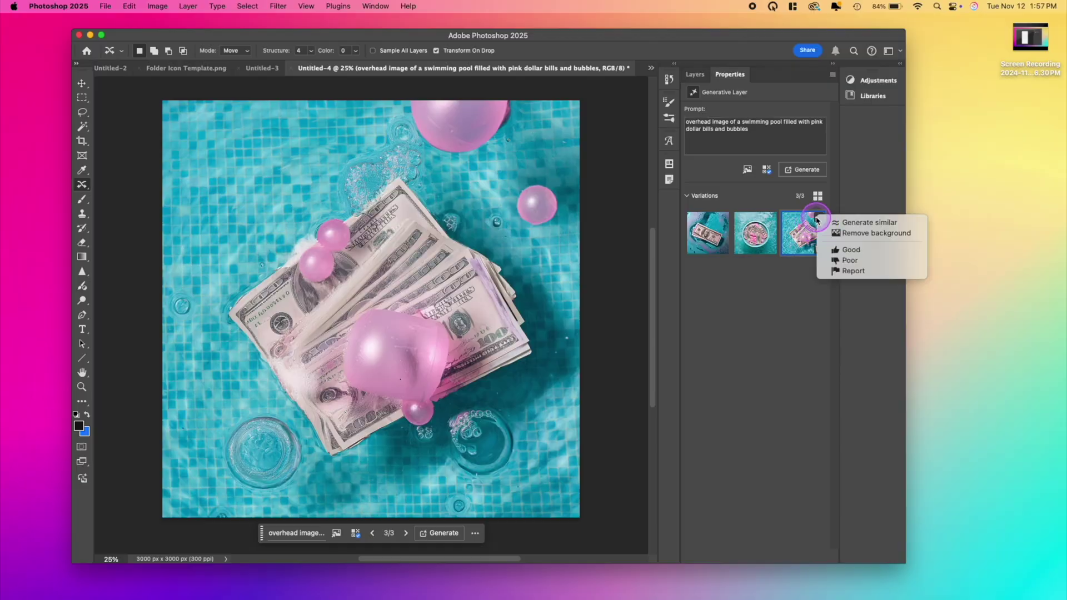
# Generate similar variations of the pool image and preview them
pyautogui.click(883, 224)
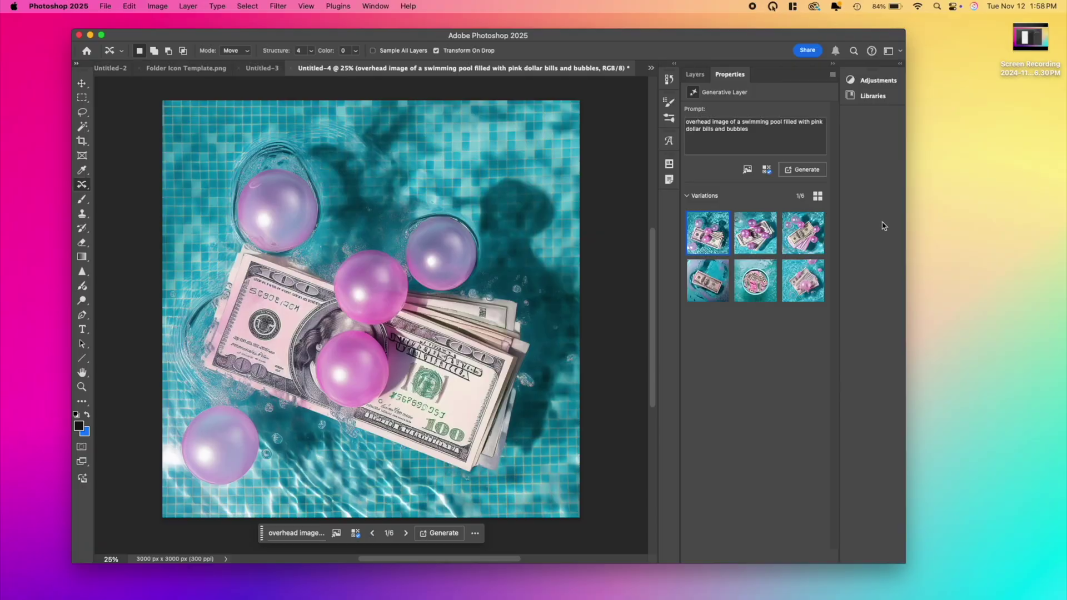
pyautogui.click(754, 233)
pyautogui.click(803, 233)
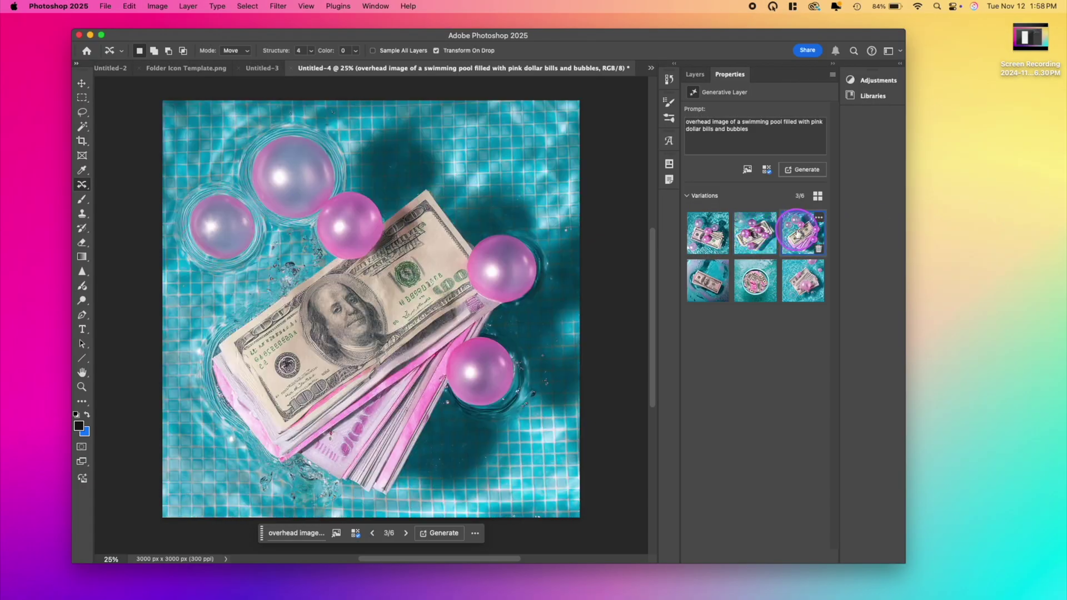
pyautogui.click(105, 6)
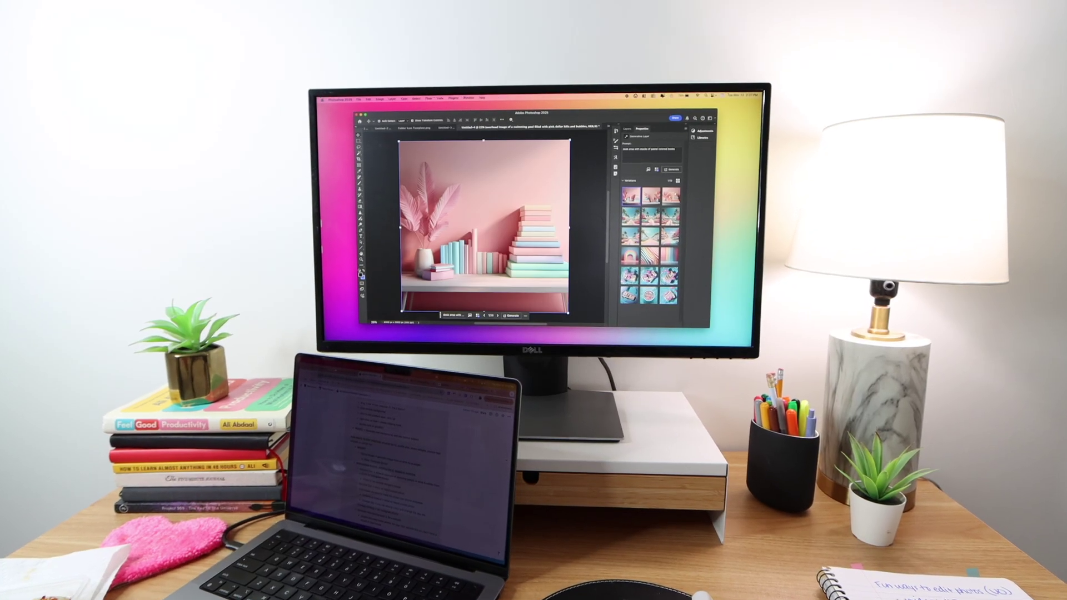
# Pick the books-and-vase variation of the pastel books desk scene and save it
pyautogui.click(862, 244)
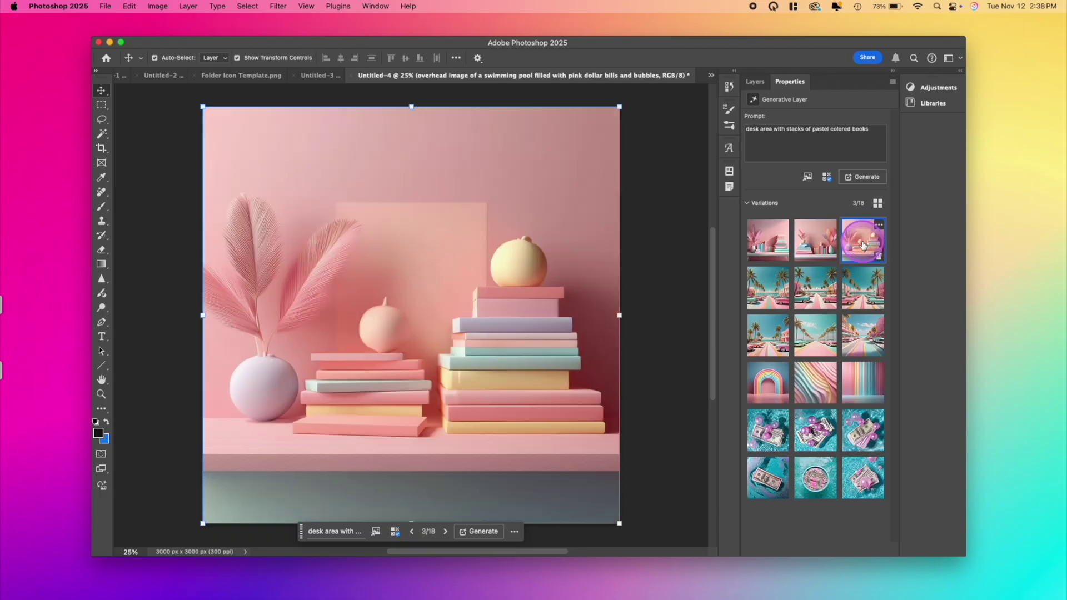
pyautogui.click(814, 246)
pyautogui.click(104, 6)
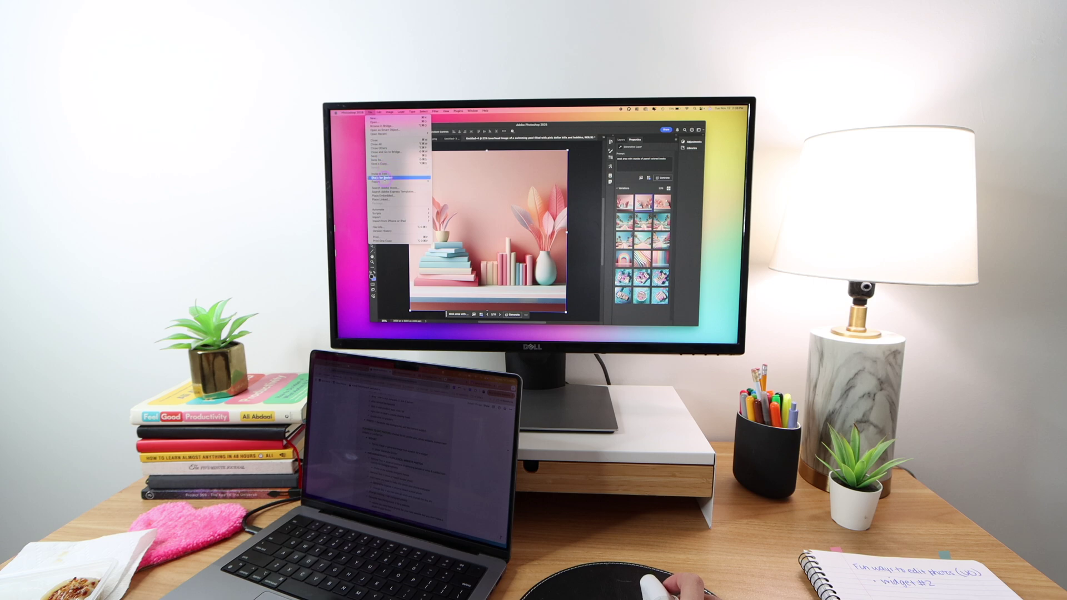
pyautogui.click(267, 178)
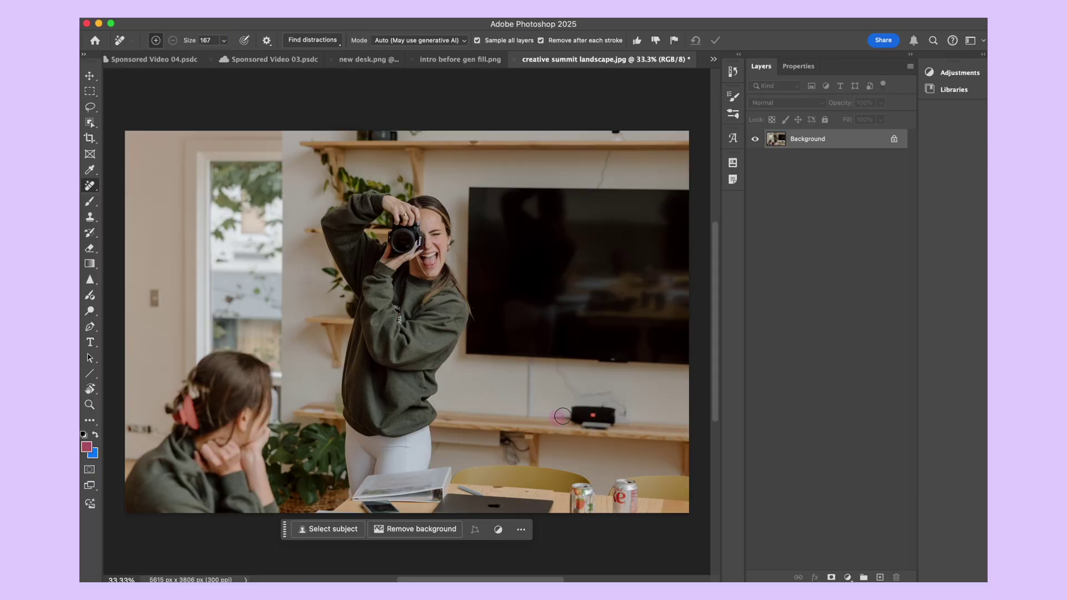
# Erase the speaker and wall outlet, then auto-remove wires and cables with the Remove Tool
pyautogui.moveTo(616, 407); pyautogui.dragTo(559, 366)
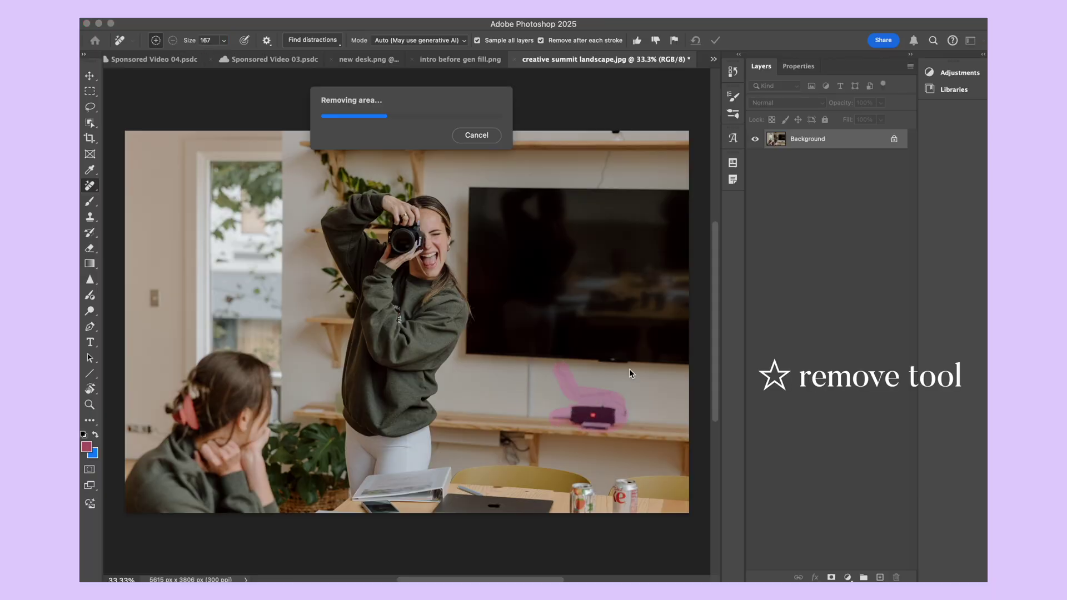
pyautogui.moveTo(154, 284); pyautogui.dragTo(153, 310)
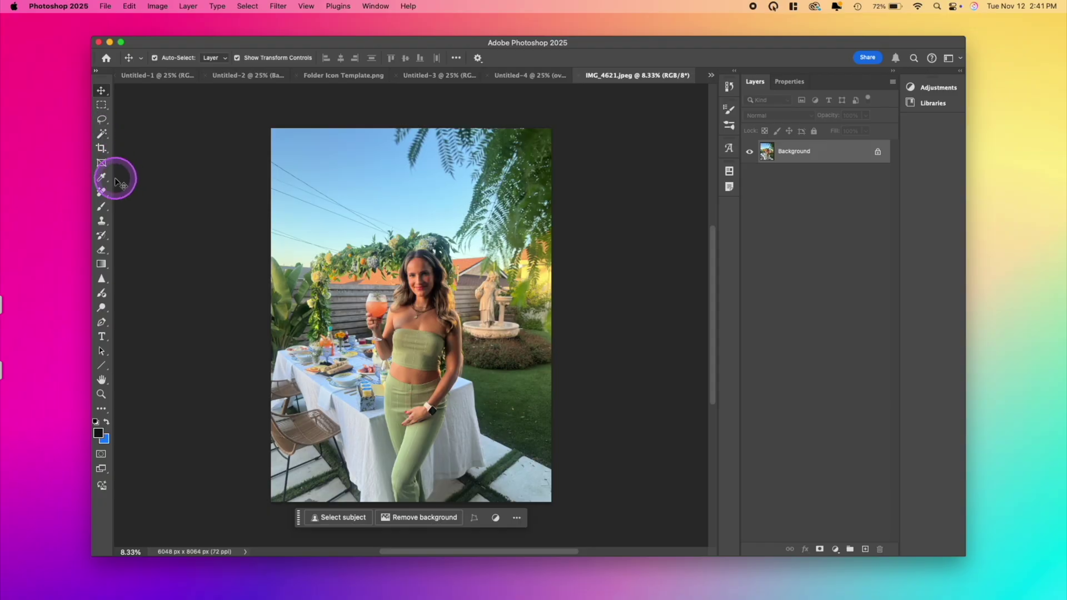
pyautogui.click(104, 194)
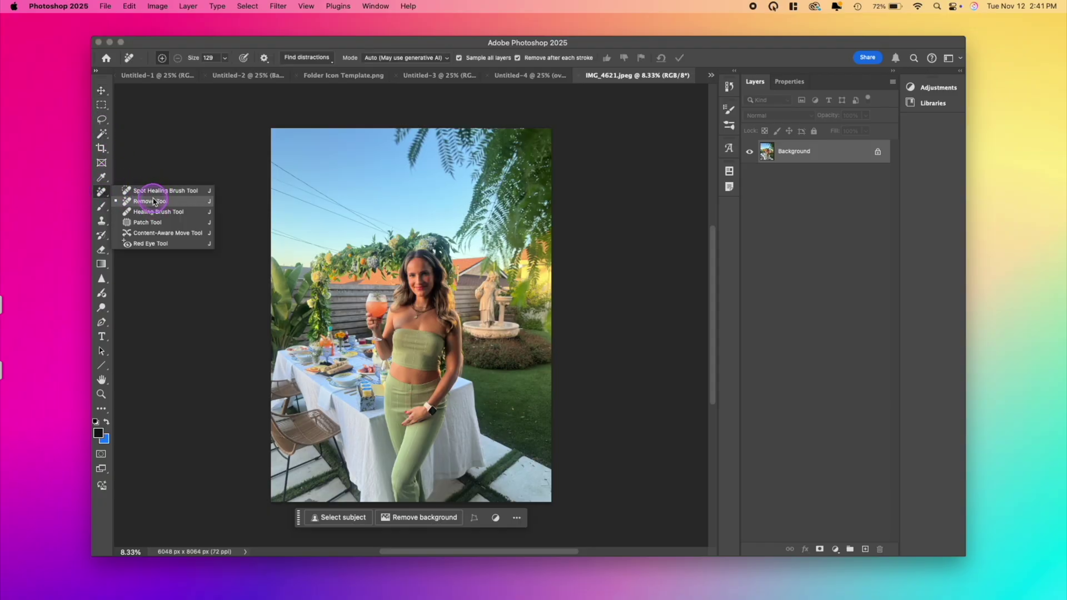
pyautogui.click(132, 186)
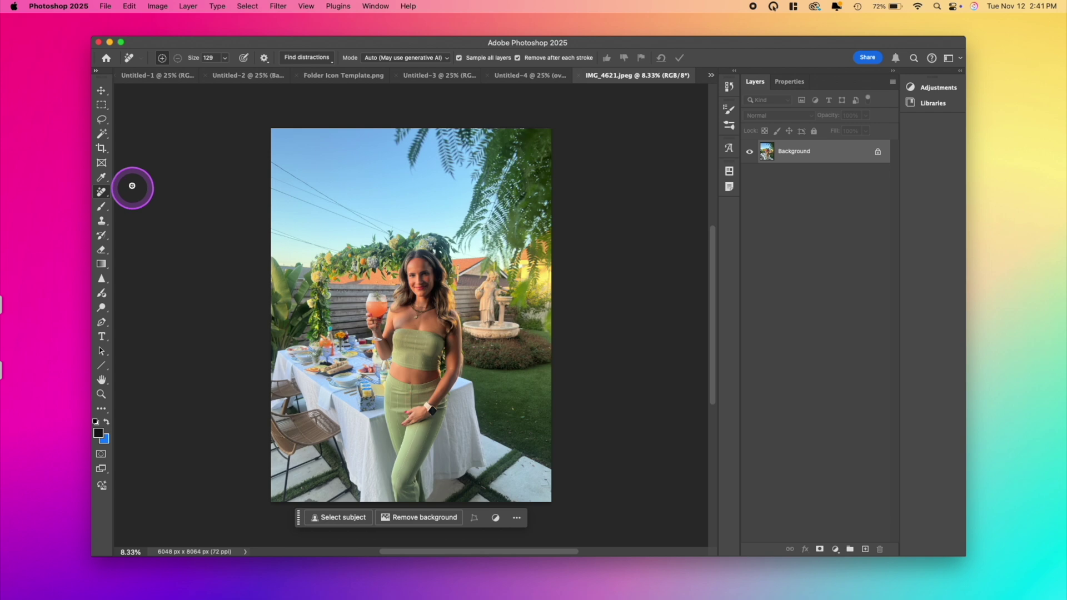
pyautogui.click(326, 58)
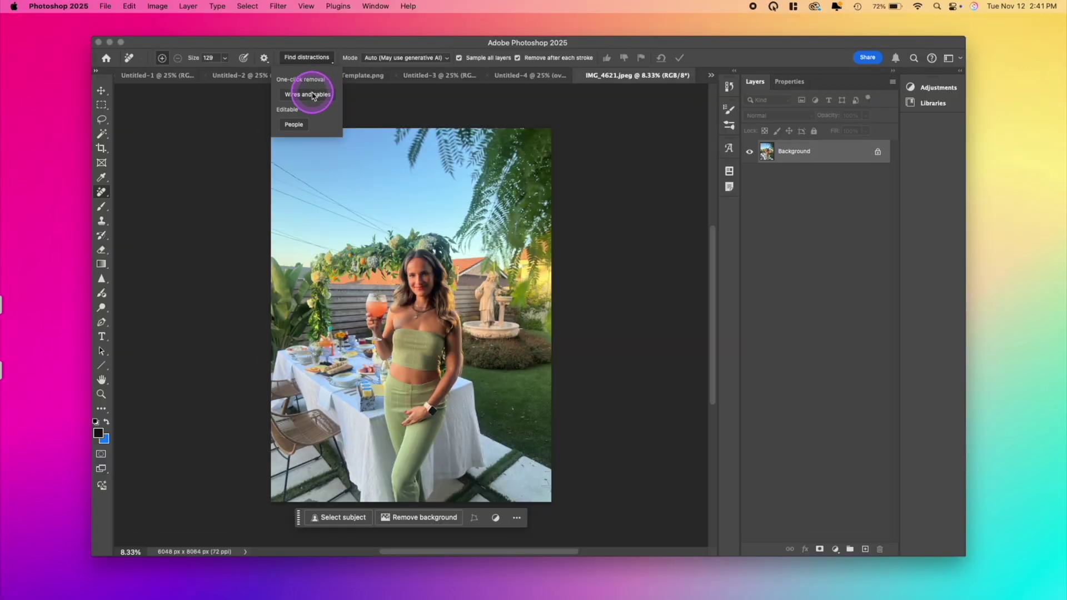
pyautogui.click(312, 93)
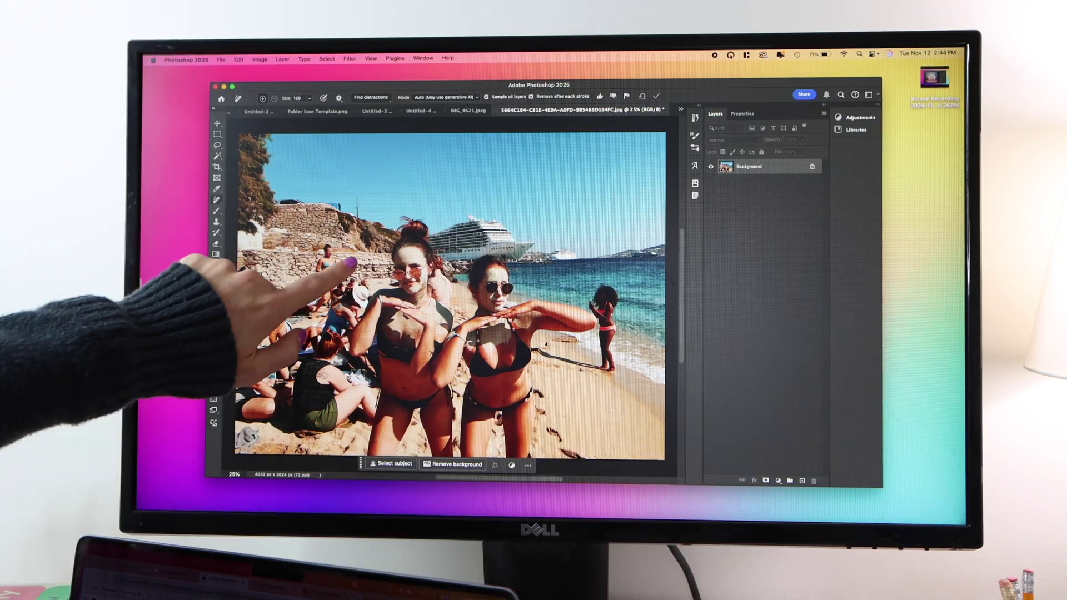
# Erase the background beachgoers via Find distractions > People, then touch up leftover spots on the sand
pyautogui.click(383, 98)
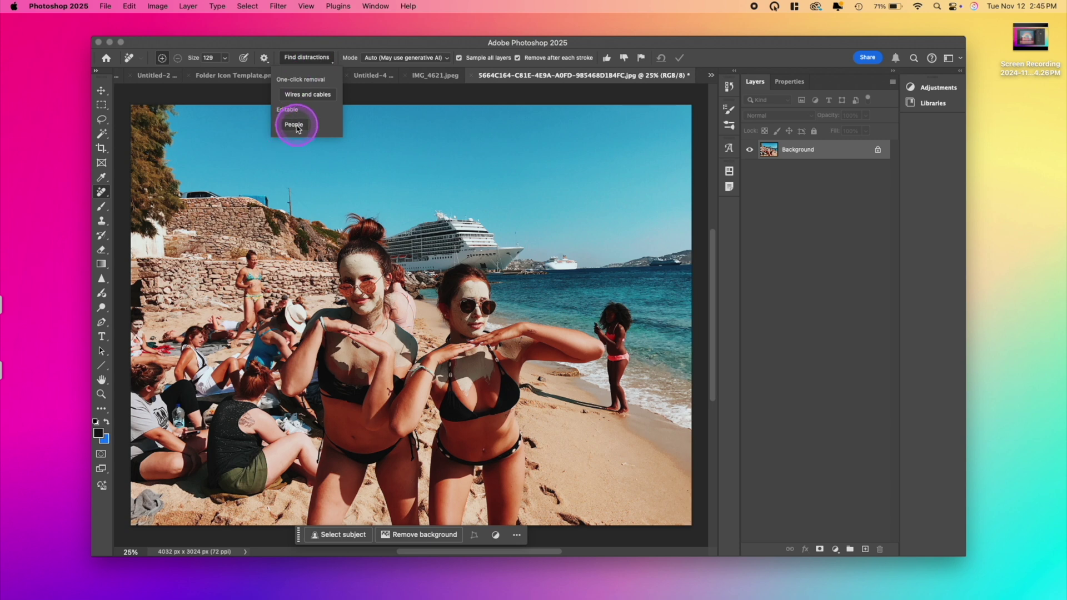
pyautogui.click(294, 125)
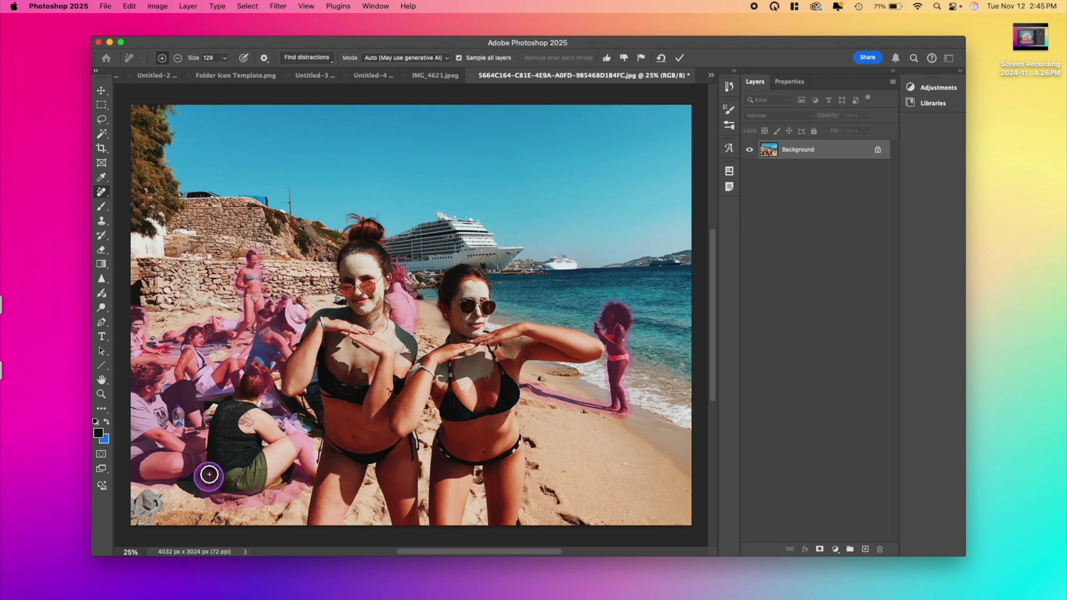
pyautogui.moveTo(246, 388); pyautogui.dragTo(250, 452)
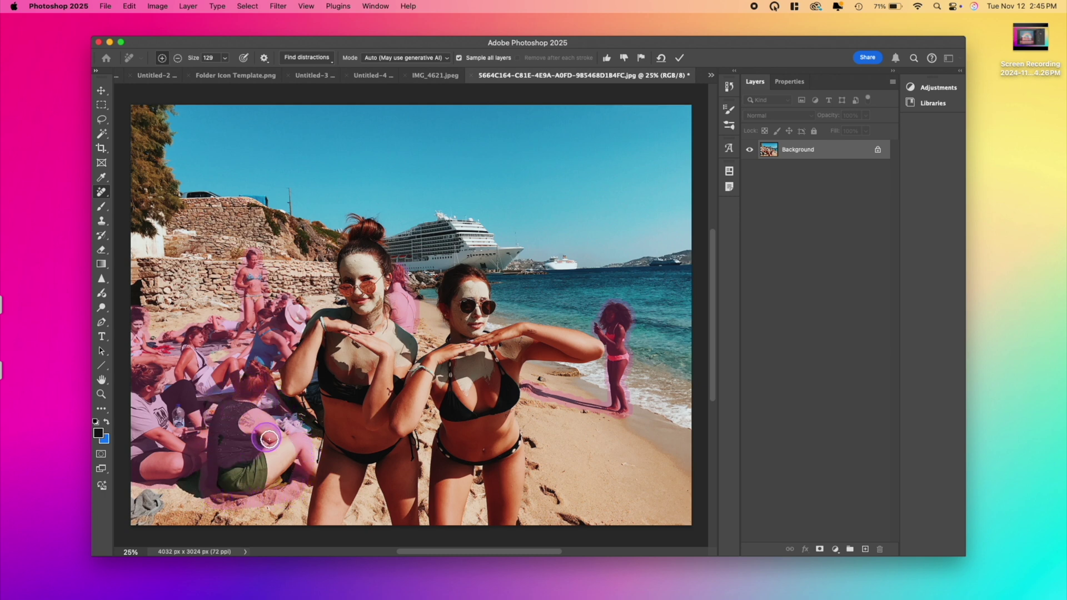
pyautogui.moveTo(273, 482)
pyautogui.mouseDown()
pyautogui.moveTo(274, 432)
pyautogui.moveTo(286, 463)
pyautogui.moveTo(255, 486)
pyautogui.mouseUp()
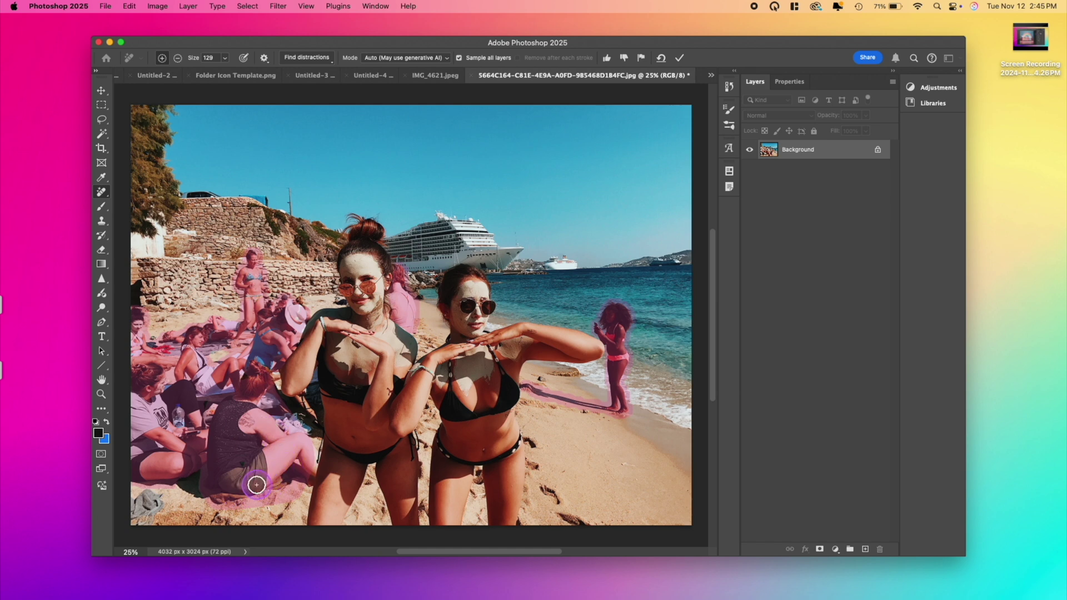
pyautogui.click(680, 58)
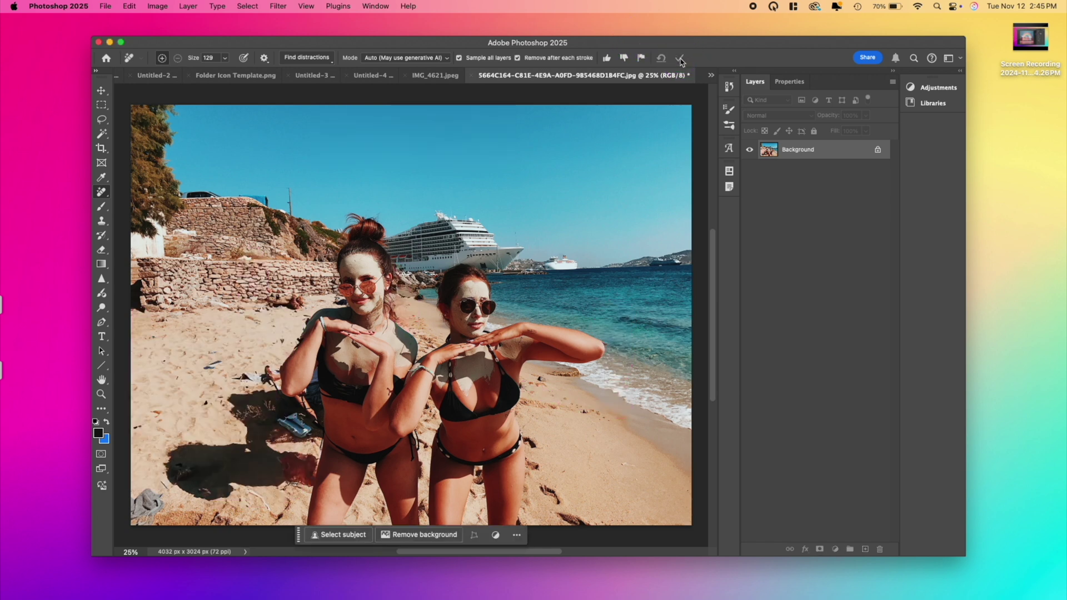
pyautogui.moveTo(250, 364); pyautogui.dragTo(203, 358)
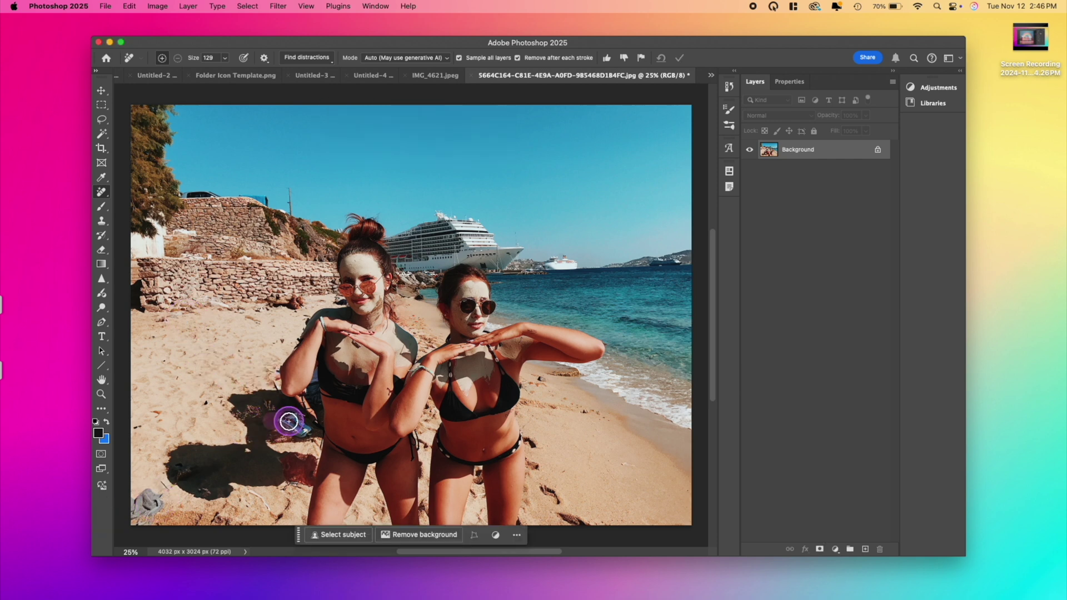
pyautogui.moveTo(161, 473); pyautogui.dragTo(134, 518)
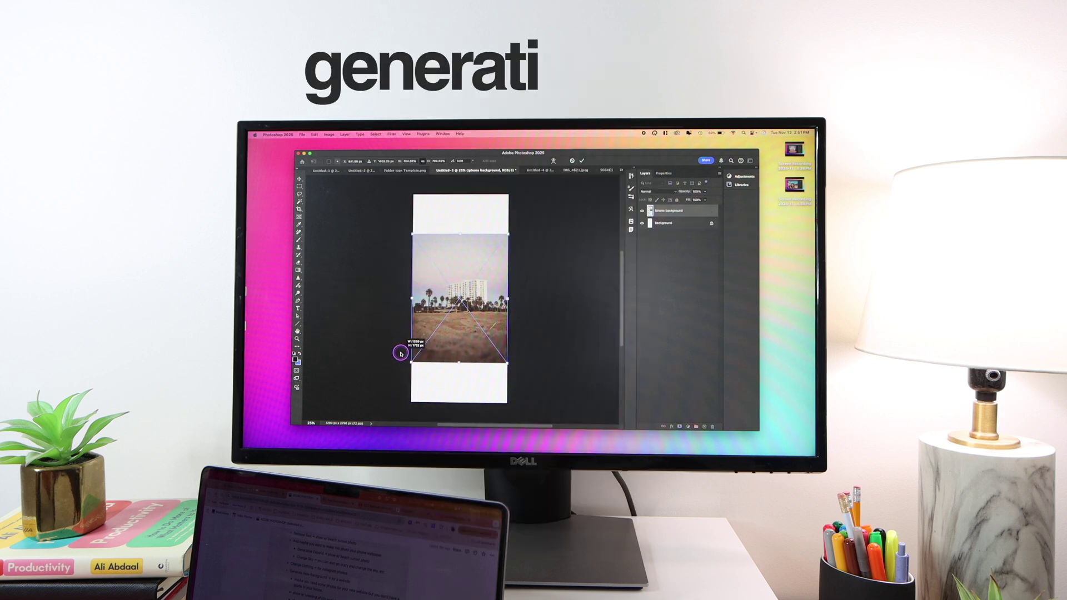
# Move the palm tree photo down and select the empty white area above it
pyautogui.moveTo(442, 289); pyautogui.dragTo(442, 339)
pyautogui.press('Return')
pyautogui.press('j')
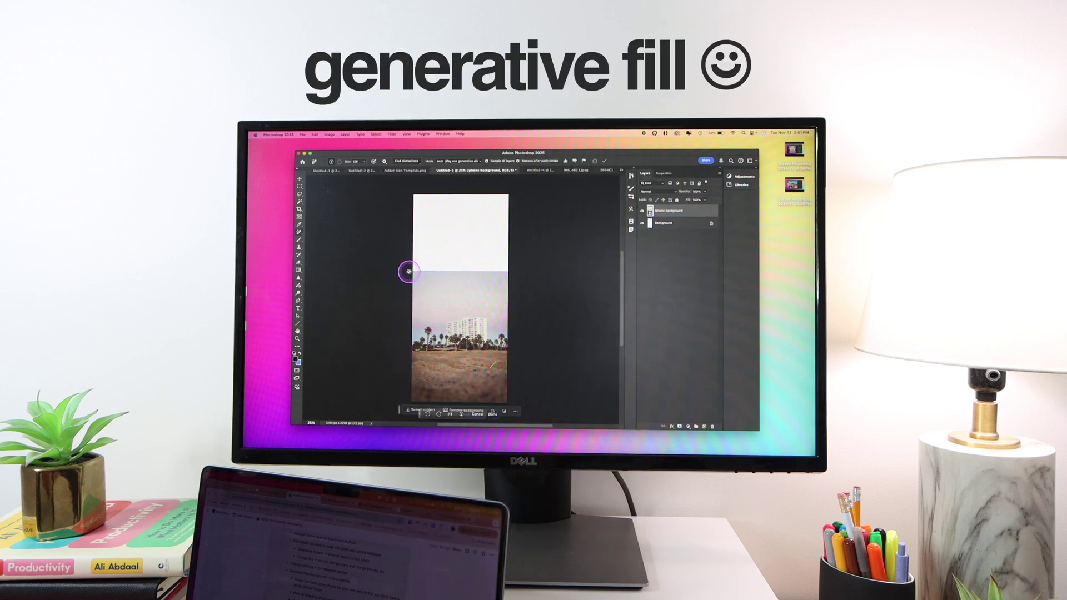
pyautogui.click(298, 186)
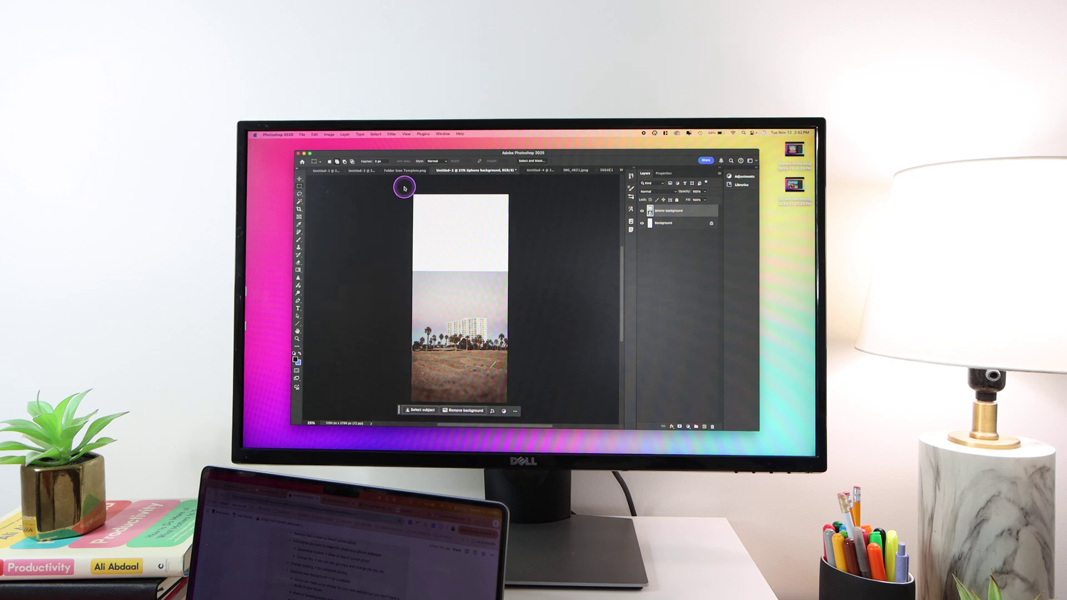
pyautogui.moveTo(413, 195); pyautogui.dragTo(494, 265)
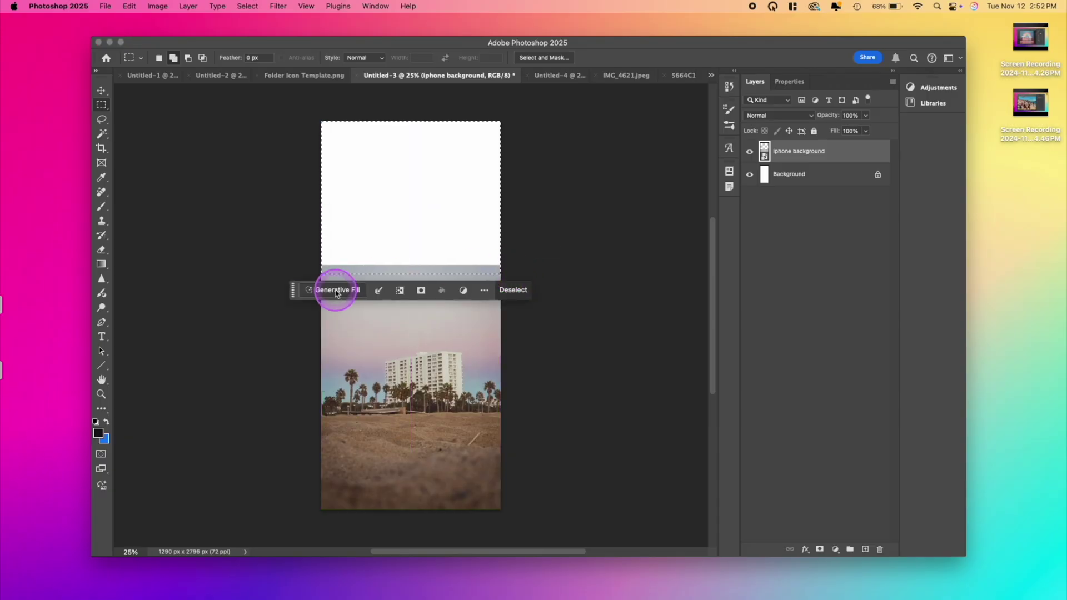
# Generative-fill the empty top area and keep the cloudy sky variation
pyautogui.click(339, 289)
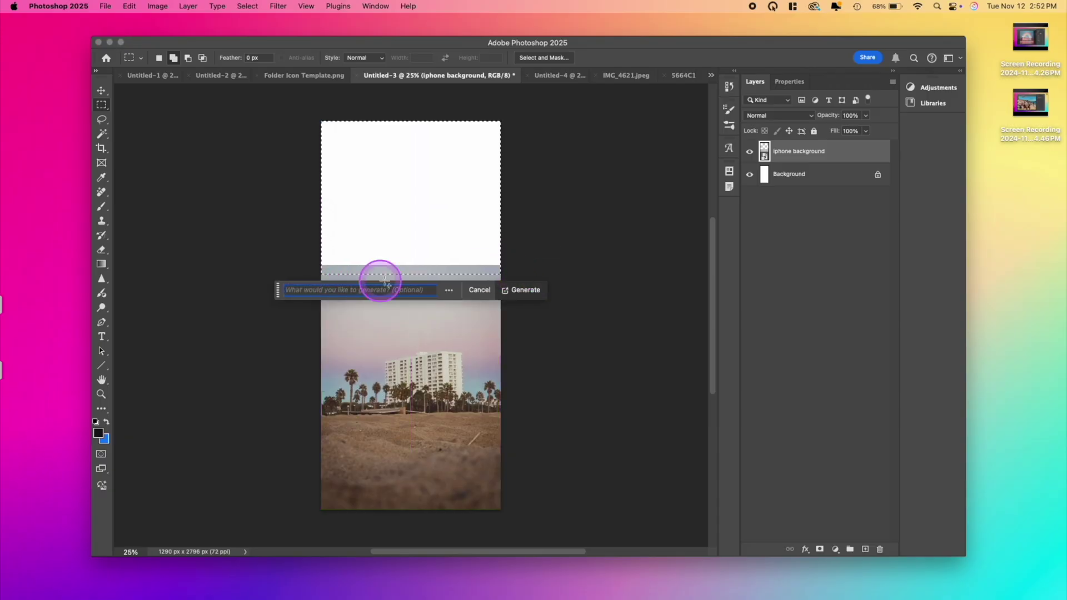
pyautogui.click(528, 292)
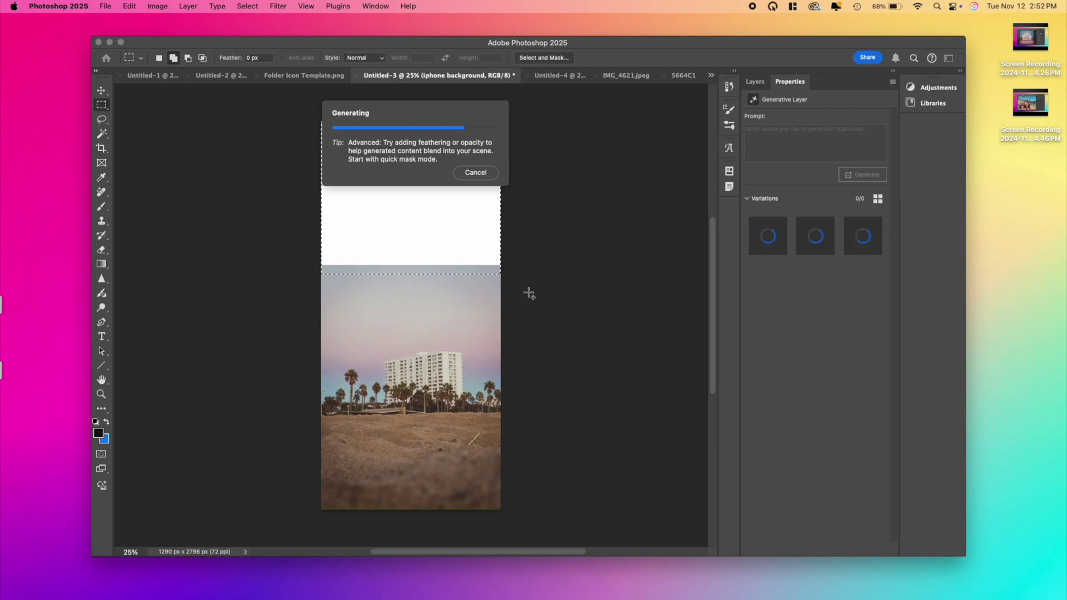
pyautogui.moveTo(320, 292); pyautogui.dragTo(320, 528)
pyautogui.click(804, 236)
pyautogui.click(862, 232)
pyautogui.click(810, 236)
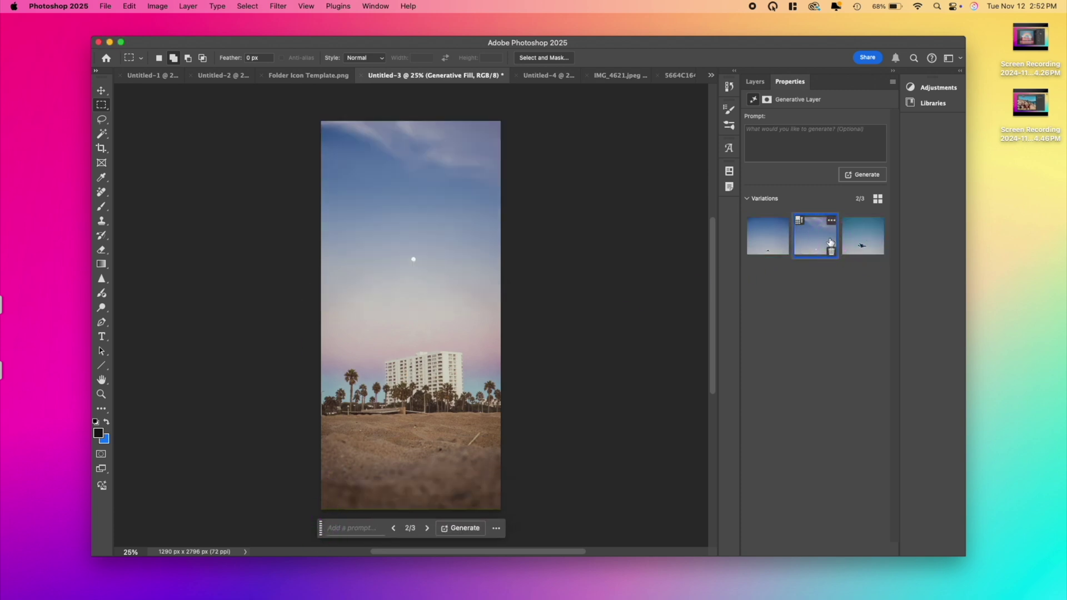
pyautogui.click(101, 134)
pyautogui.click(101, 191)
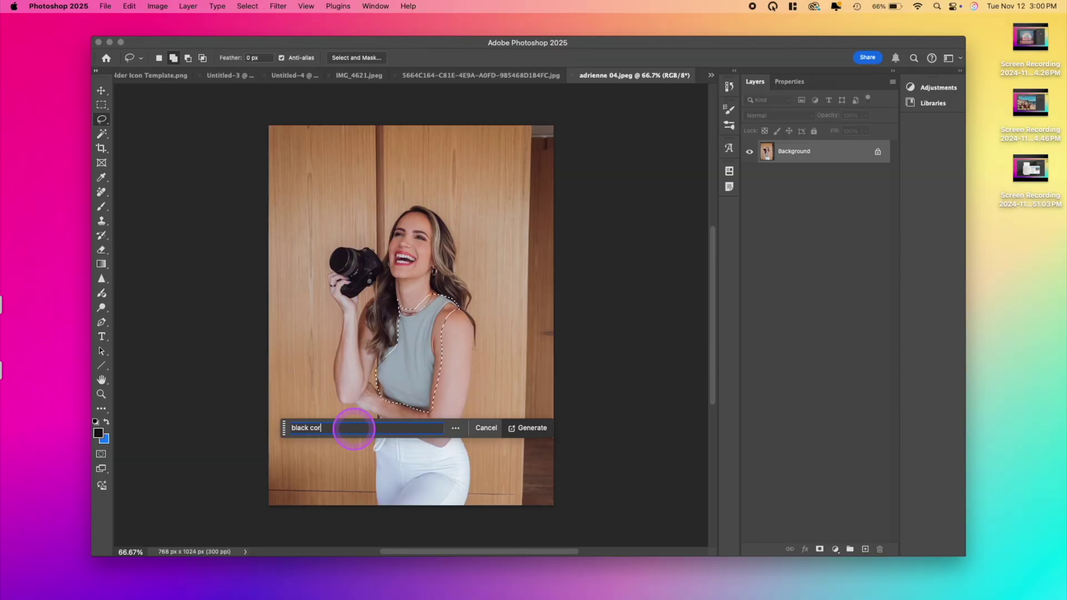
# Generate a black corset top in the selected top area and preview another variation
pyautogui.write('op')
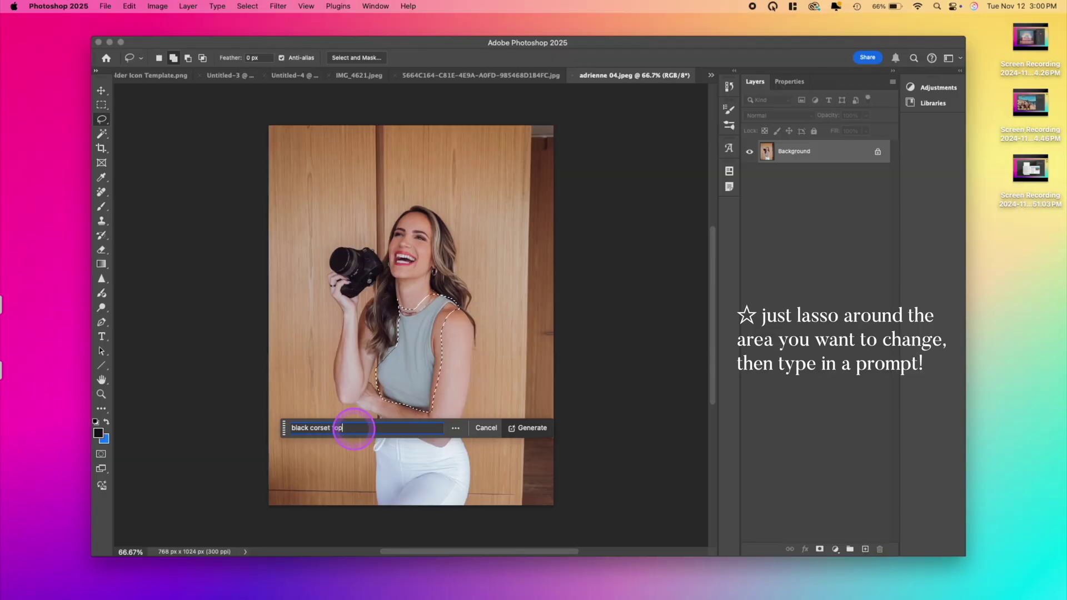
pyautogui.click(455, 428)
pyautogui.click(455, 429)
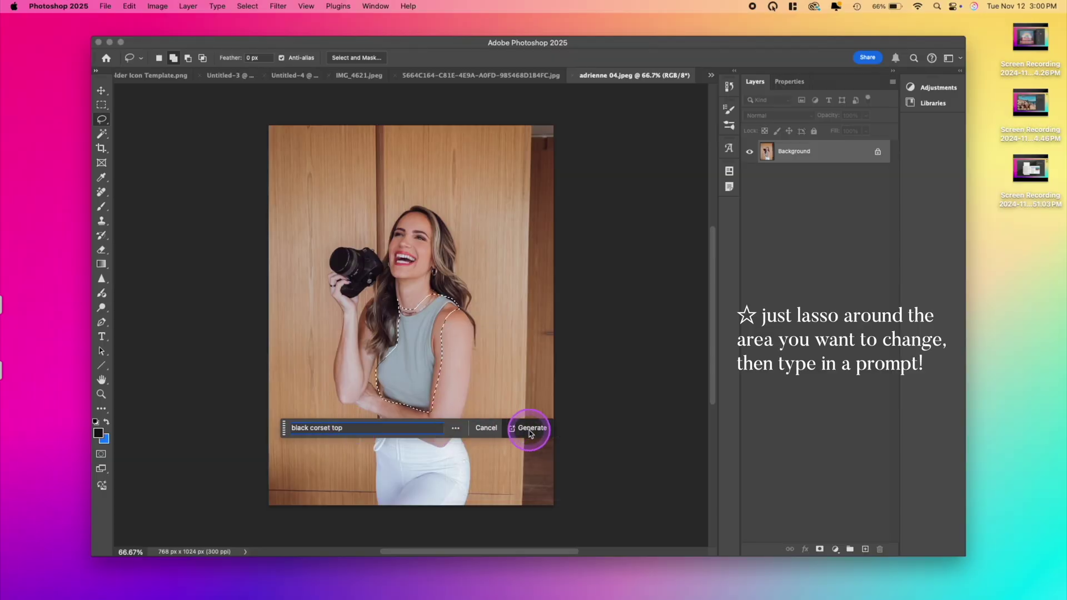
pyautogui.click(528, 428)
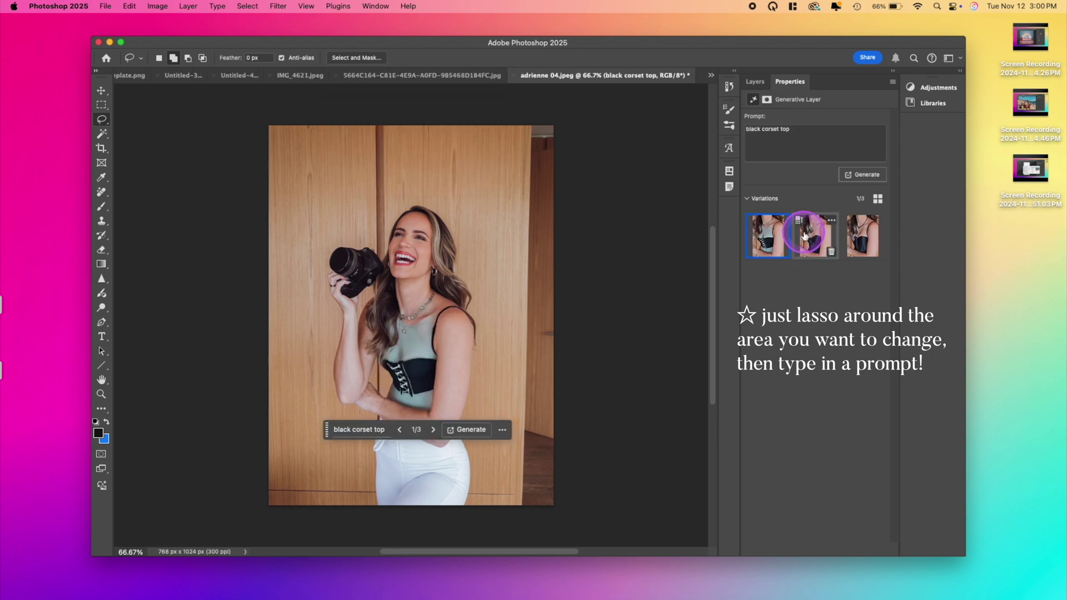
pyautogui.click(377, 420)
# Replace the white trousers with a generated 'black leather skirt', choosing the third variation
pyautogui.moveTo(376, 419)
pyautogui.mouseDown()
pyautogui.moveTo(429, 441)
pyautogui.moveTo(455, 429)
pyautogui.moveTo(477, 492)
pyautogui.moveTo(372, 507)
pyautogui.moveTo(375, 421)
pyautogui.mouseUp()
pyautogui.click(352, 512)
pyautogui.write('black leather skirt')
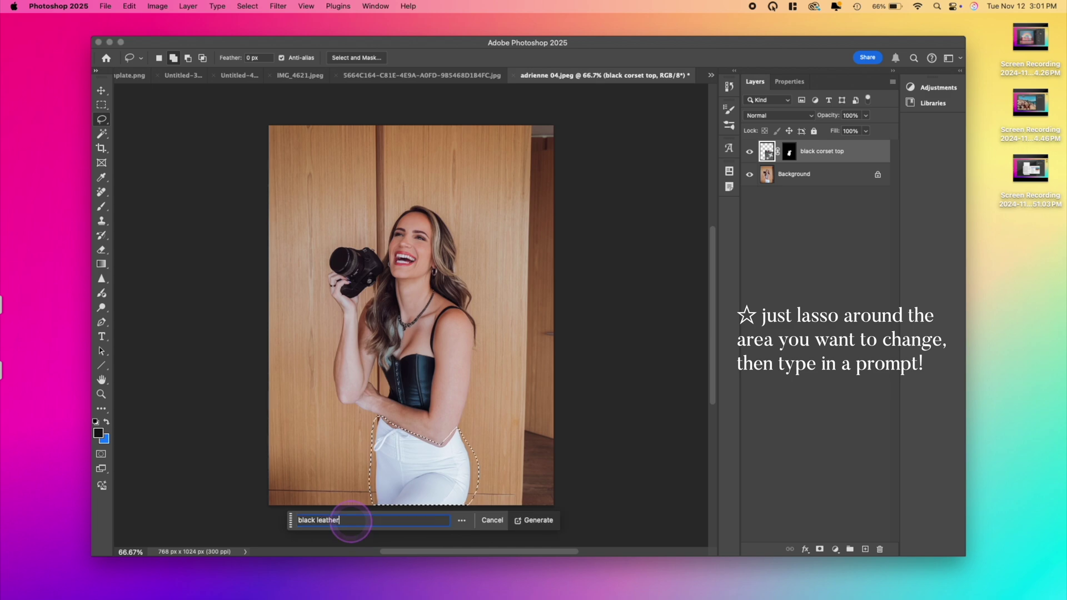
pyautogui.press('Return')
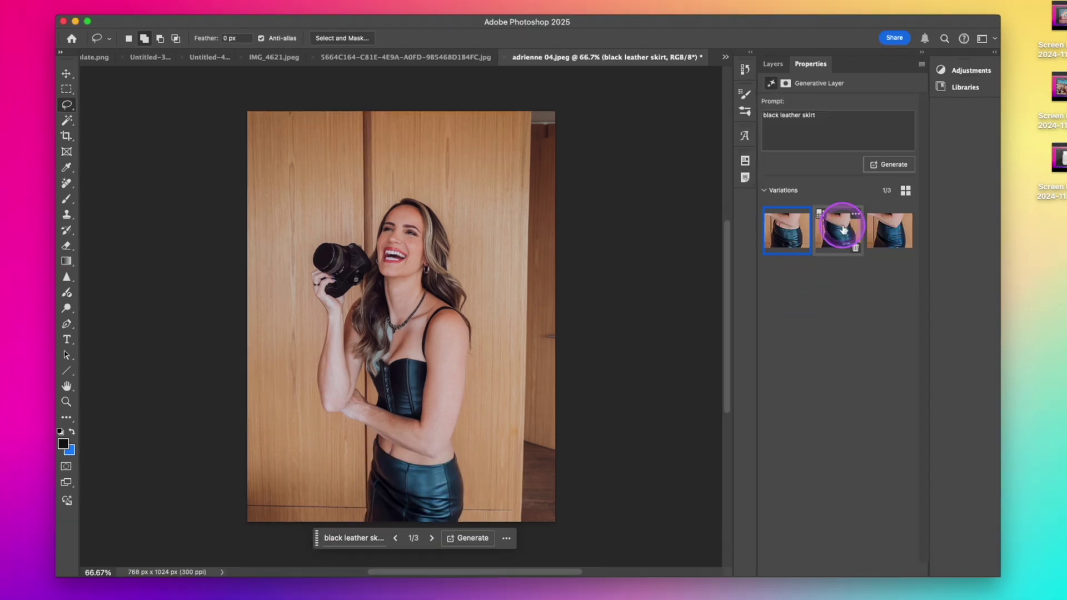
pyautogui.click(862, 231)
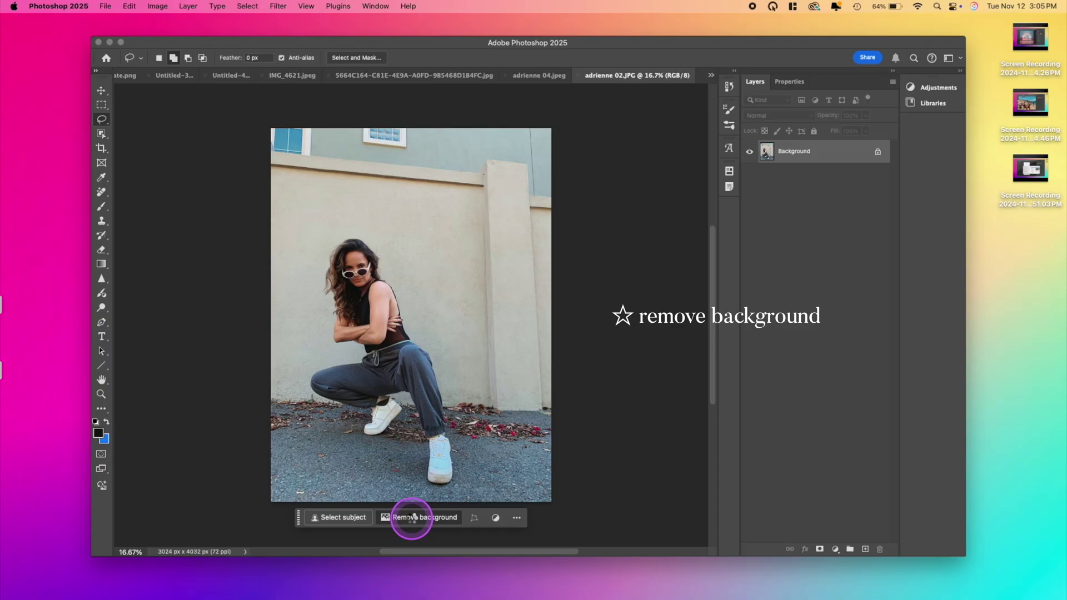
# Remove the background and generate a studio backdrop, picking the third variation and lightening it to lavender
pyautogui.click(410, 518)
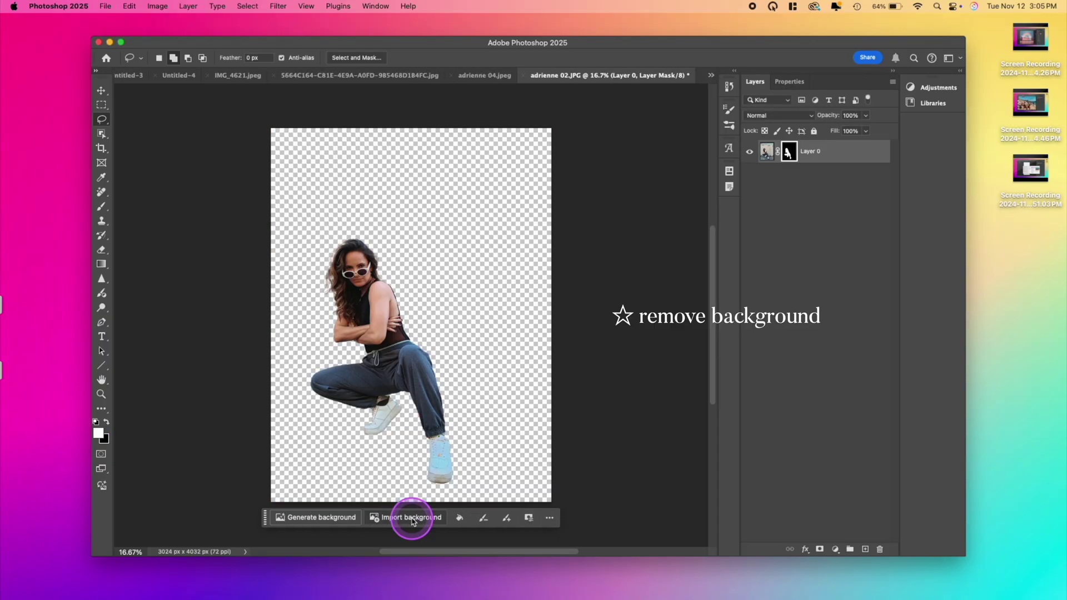
pyautogui.click(313, 519)
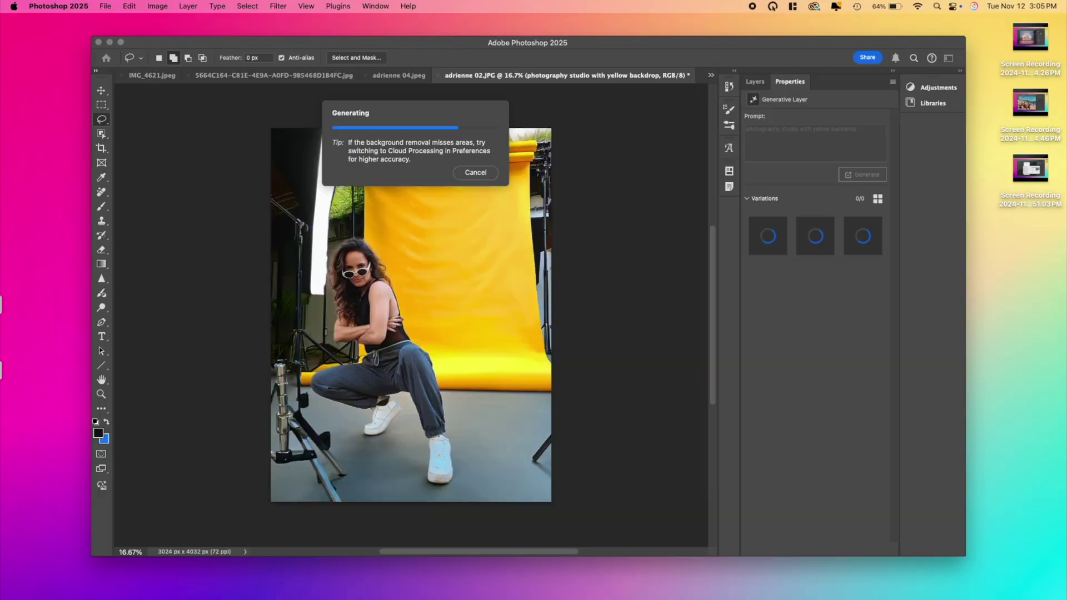
pyautogui.click(815, 236)
pyautogui.click(853, 236)
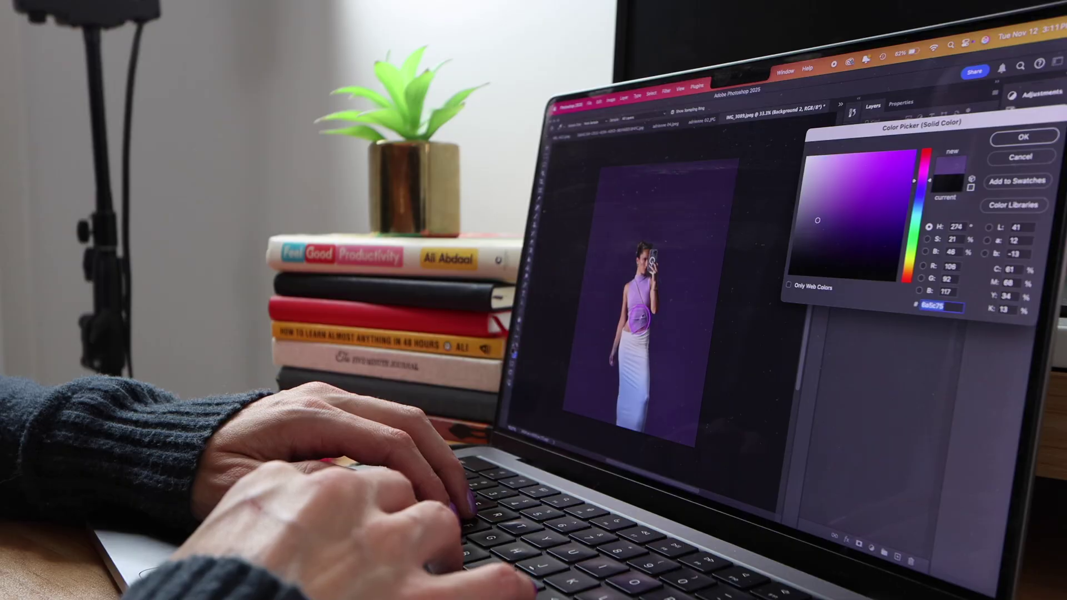
pyautogui.moveTo(817, 220); pyautogui.dragTo(900, 173)
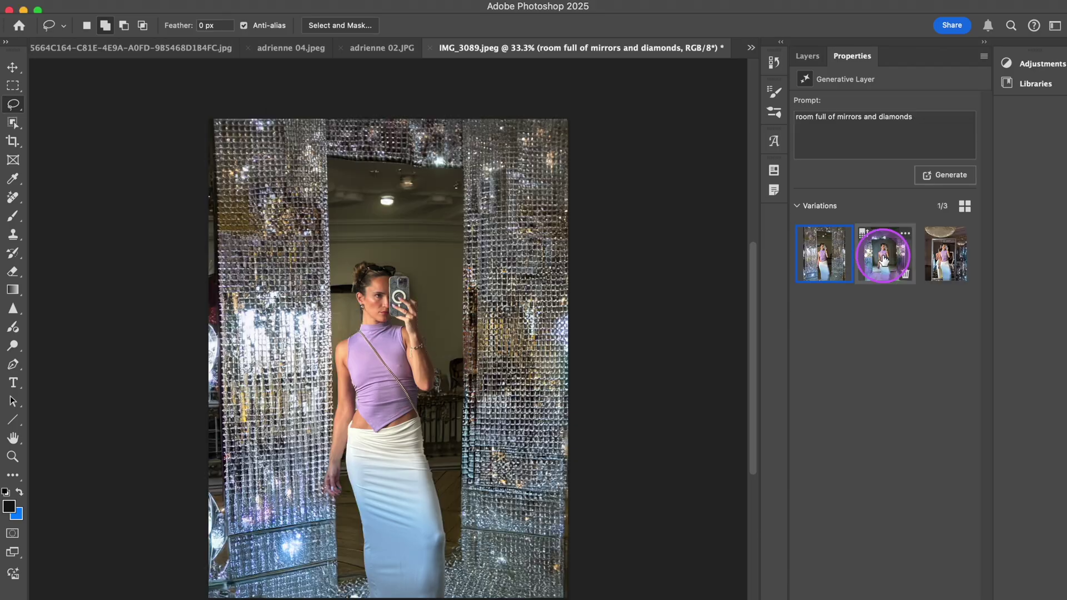
# Compare the mirrored room background variations and settle on the stone-wall one
pyautogui.click(884, 258)
pyautogui.click(945, 256)
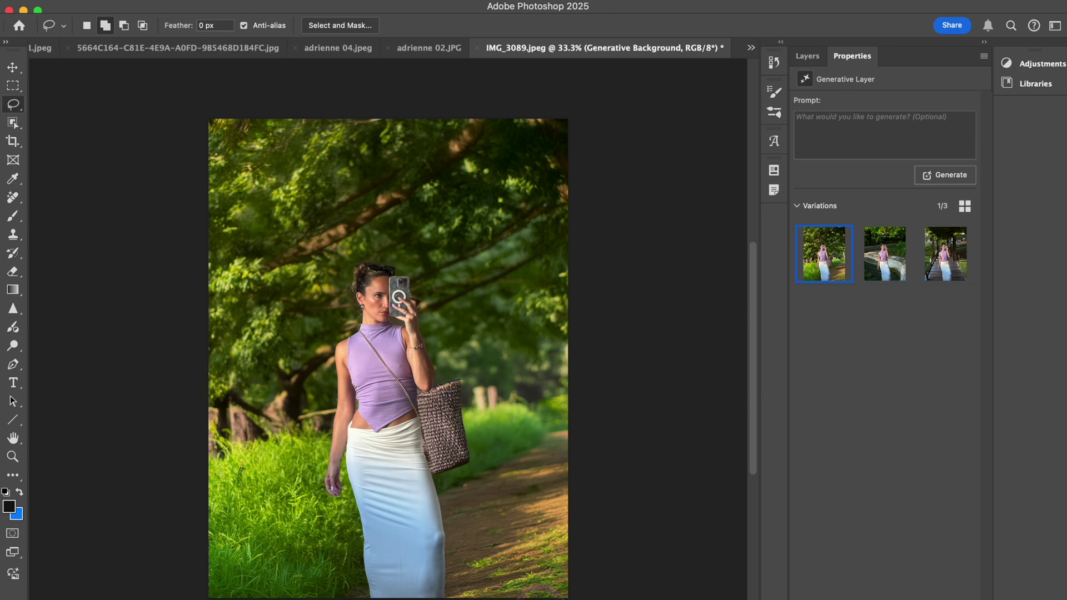
pyautogui.click(885, 253)
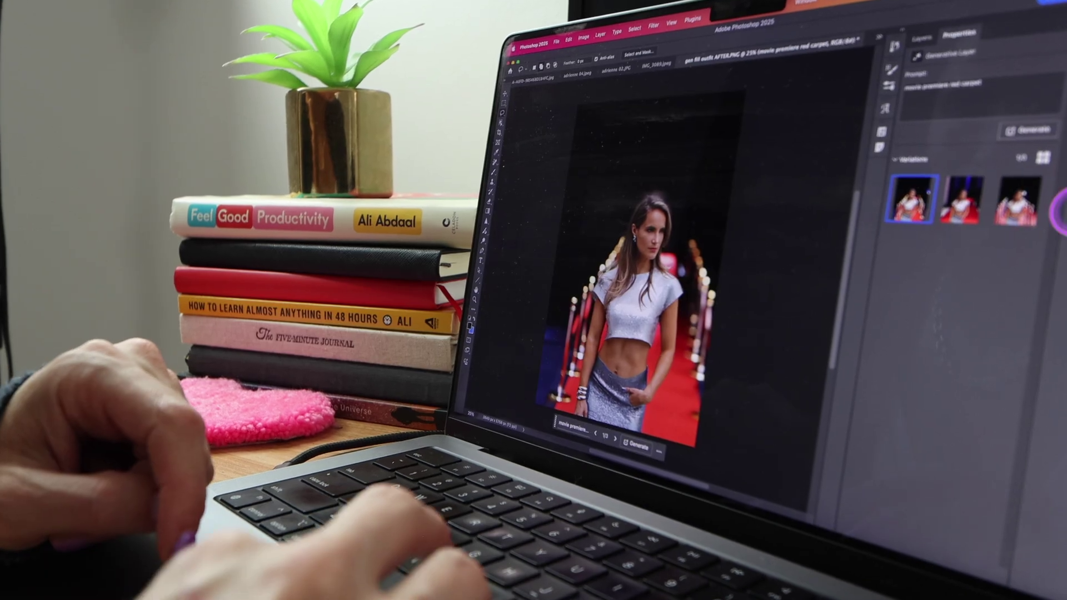
# Compare red carpet and runway background variations, keeping the first runway one
pyautogui.click(1017, 200)
pyautogui.click(961, 200)
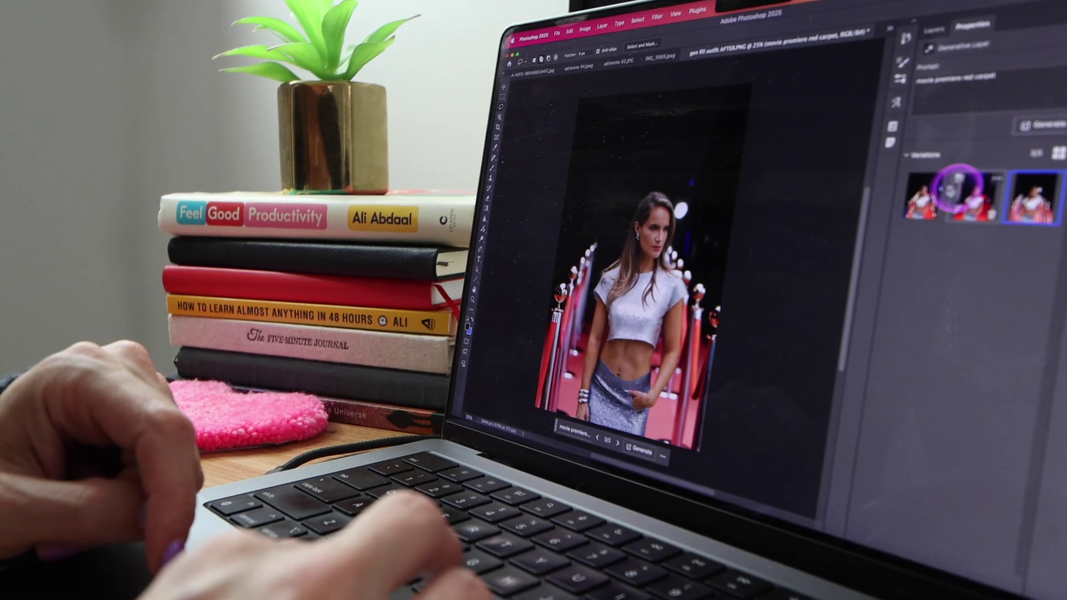
pyautogui.click(912, 200)
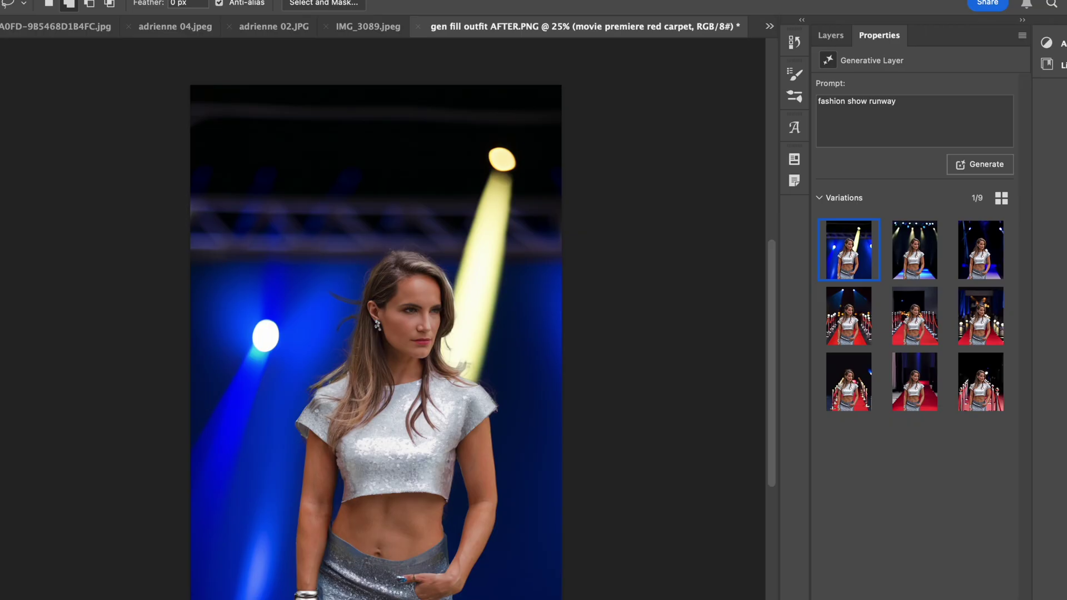
pyautogui.click(914, 255)
pyautogui.click(980, 250)
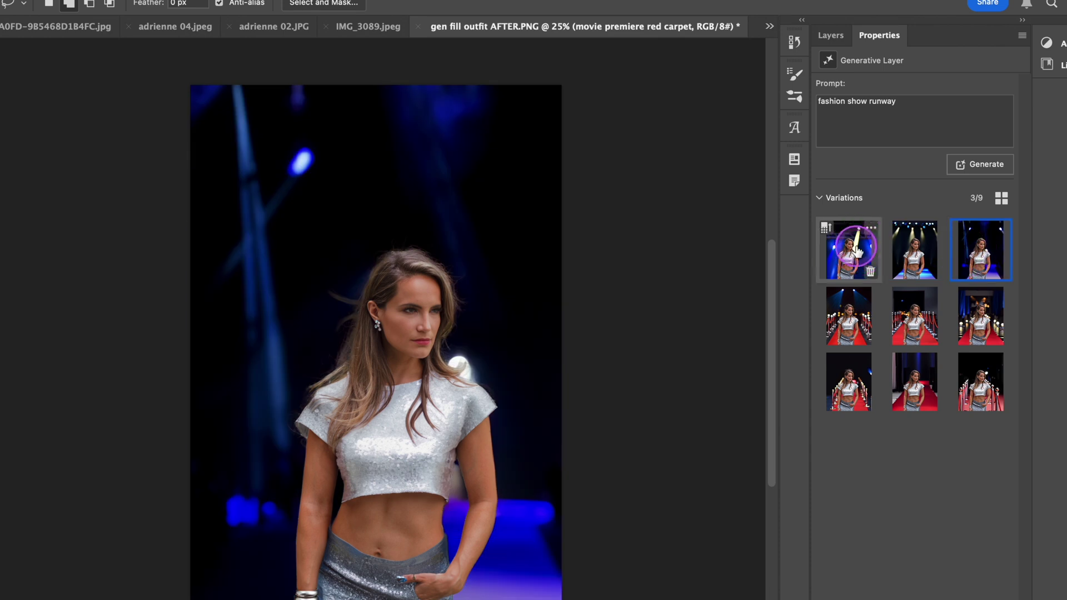
pyautogui.click(847, 248)
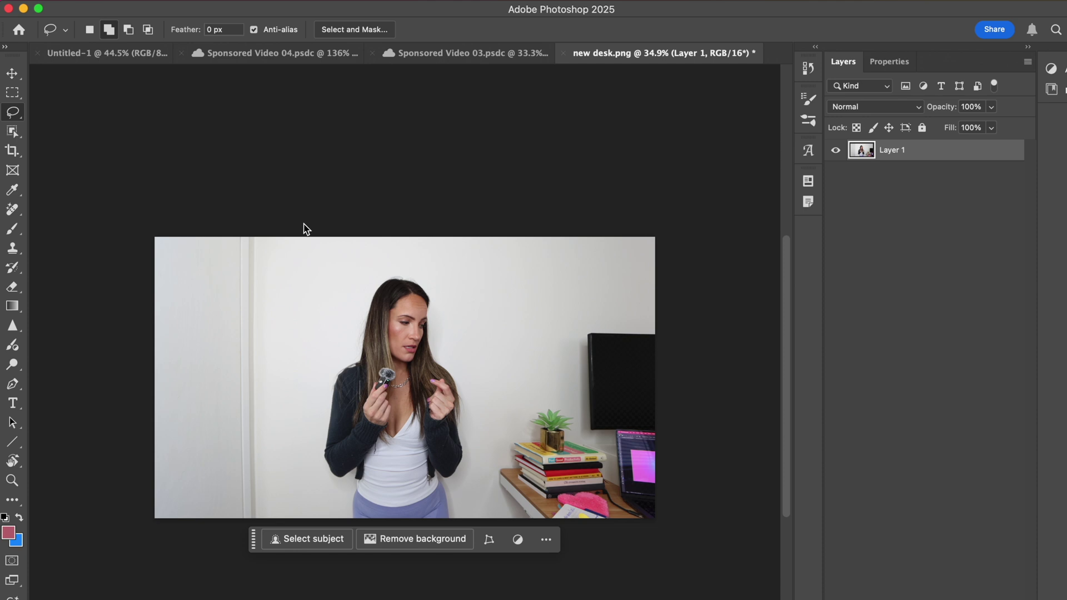
# Lasso the left wall strip and generative-fill 'window overlooking a city', choosing variation 2
pyautogui.moveTo(304, 225); pyautogui.dragTo(303, 335)
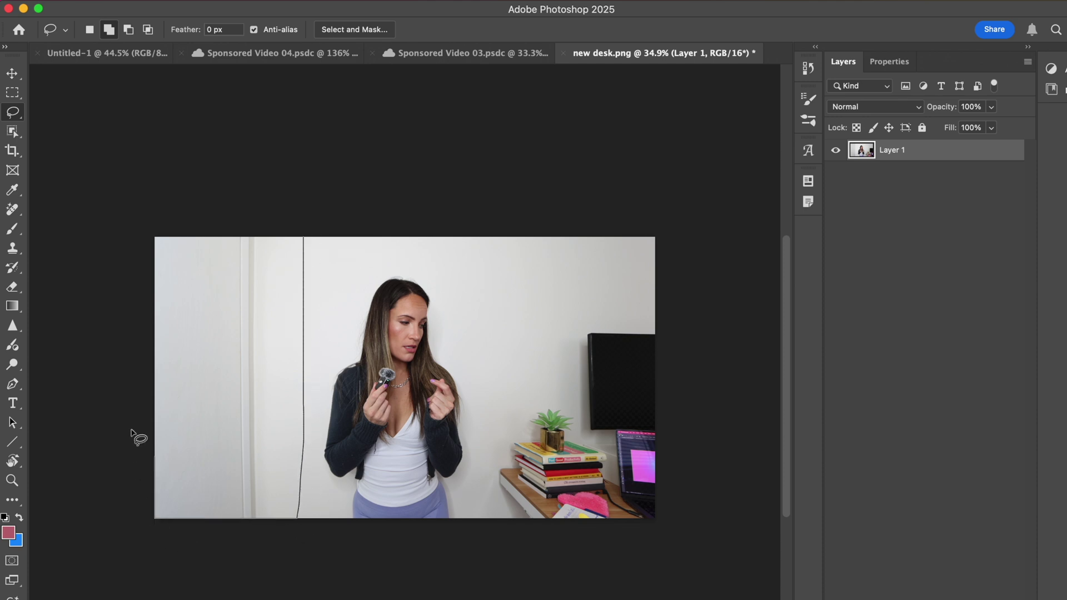
pyautogui.moveTo(132, 431); pyautogui.dragTo(146, 202)
pyautogui.moveTo(300, 211); pyautogui.dragTo(310, 215)
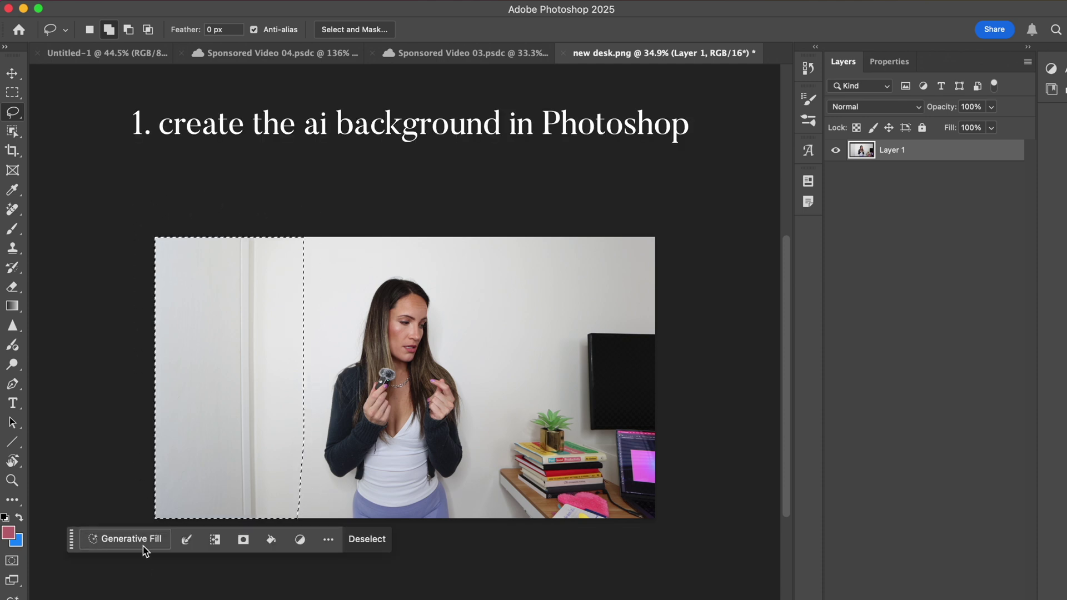
pyautogui.click(88, 538)
pyautogui.click(928, 272)
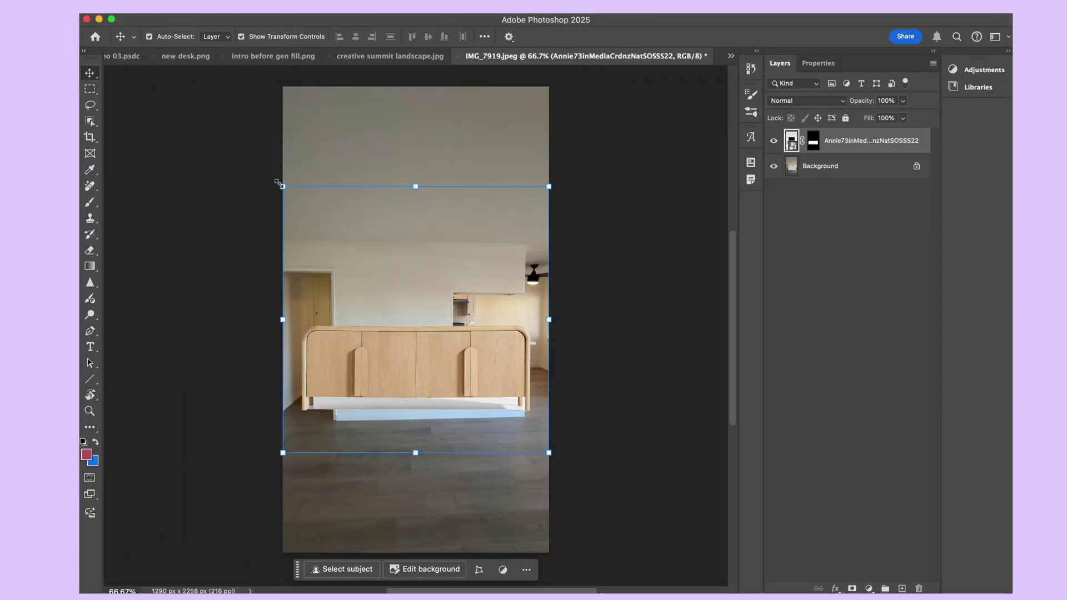
# Scale the credenza into the room and place the rug in floor perspective
pyautogui.moveTo(281, 184); pyautogui.dragTo(324, 255)
pyautogui.press('Return')
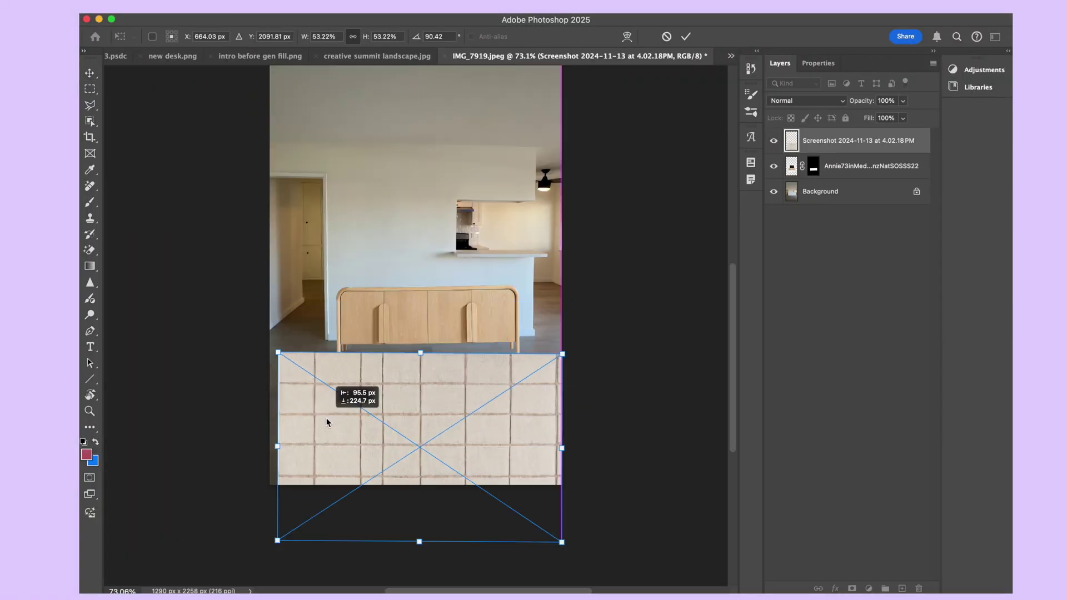
pyautogui.press('Return')
pyautogui.moveTo(585, 369); pyautogui.dragTo(541, 367)
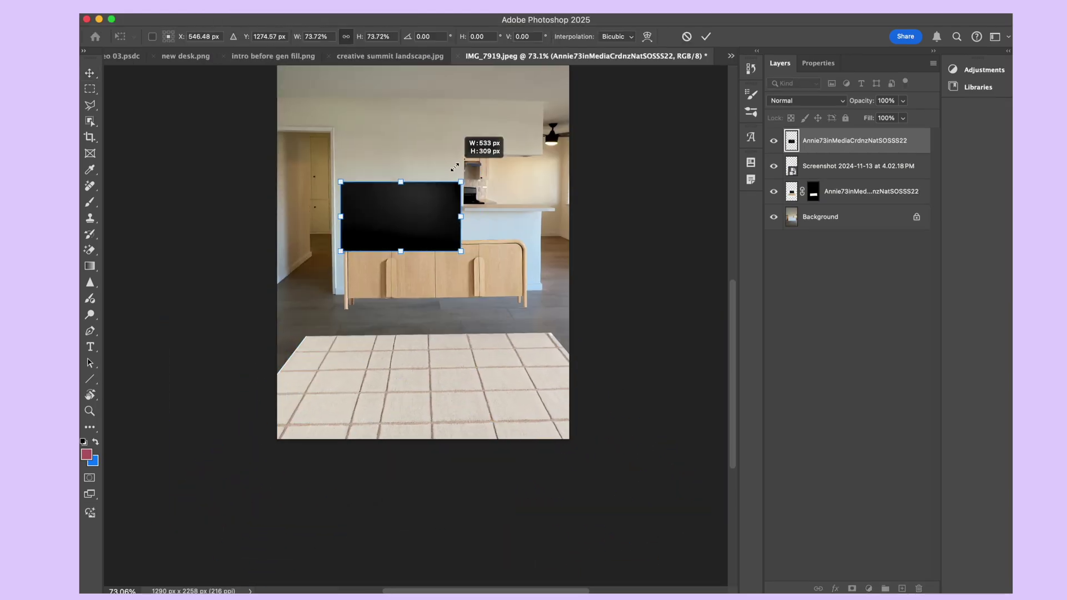
pyautogui.press('Return')
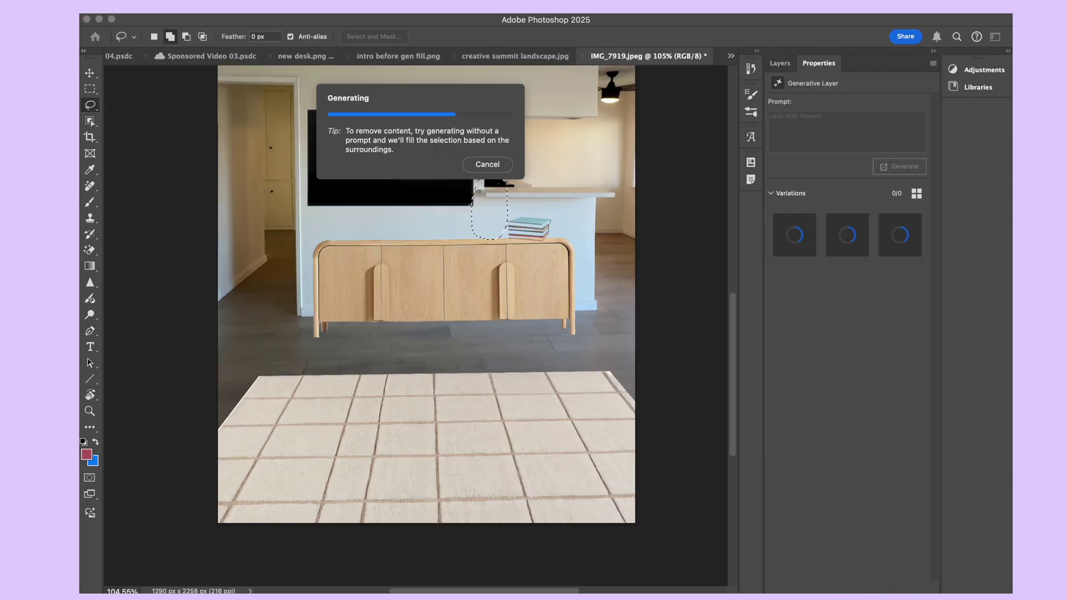
# Generate a coffee table on the rug and candles on top of it
pyautogui.scroll(-3, 389, 311)
pyautogui.moveTo(337, 329); pyautogui.dragTo(454, 306)
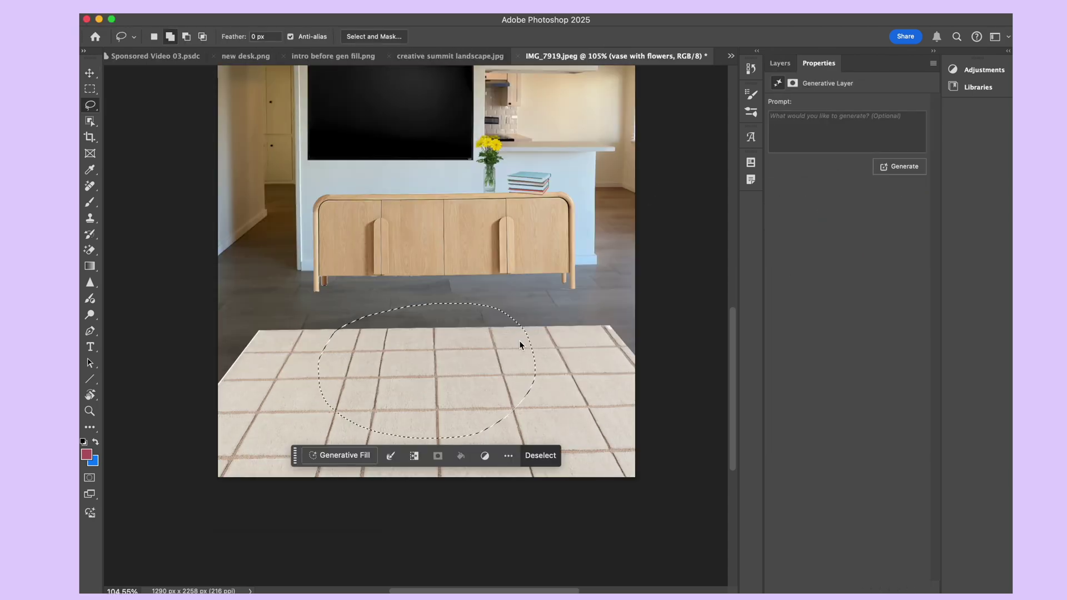
pyautogui.write('able')
pyautogui.press('Return')
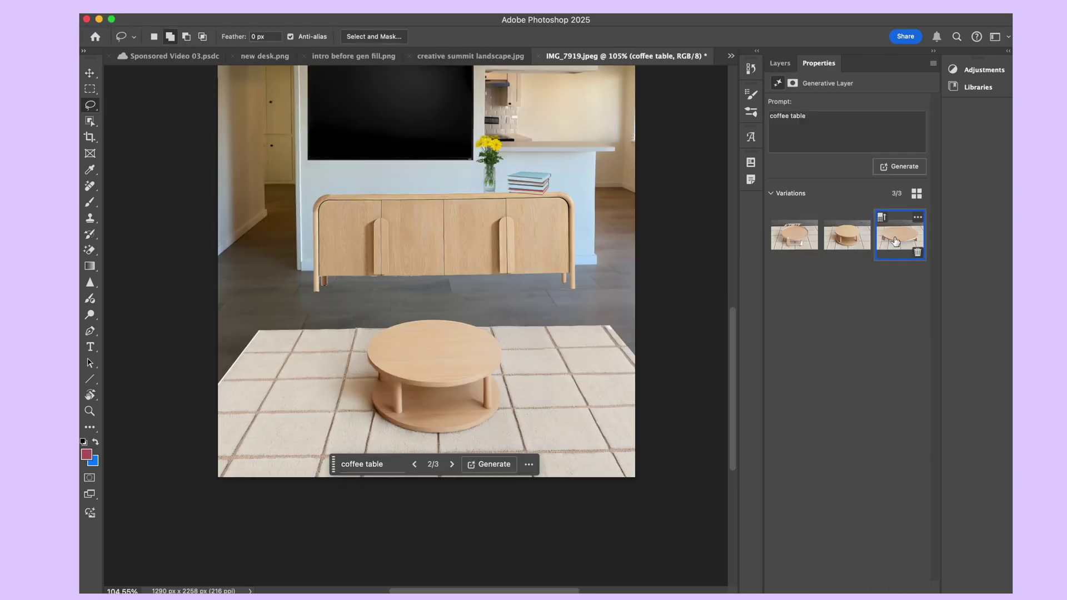
pyautogui.scroll(3, 130, 133)
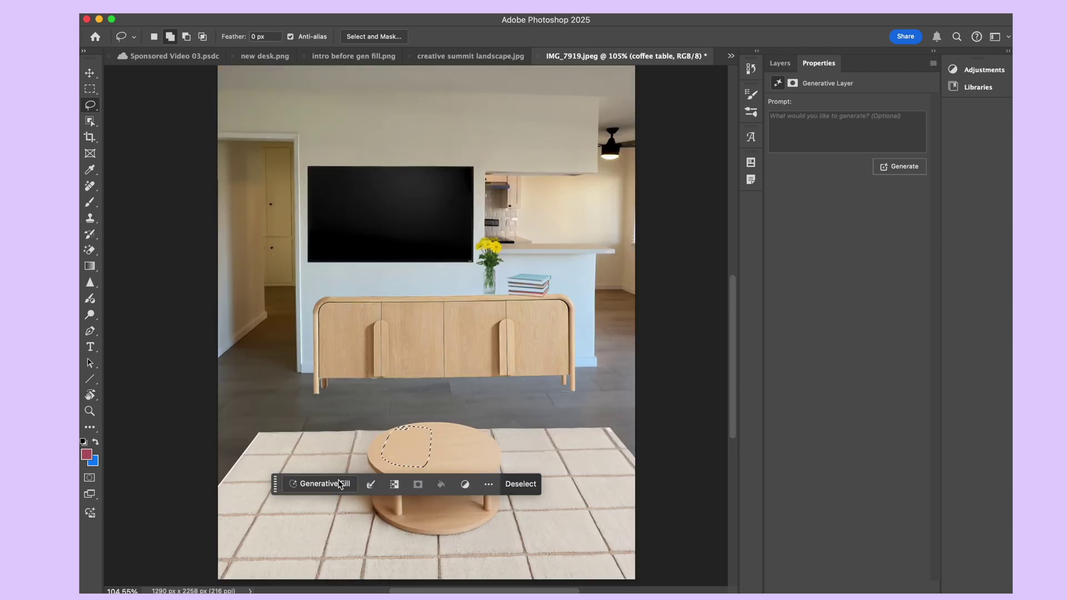
pyautogui.press('Return')
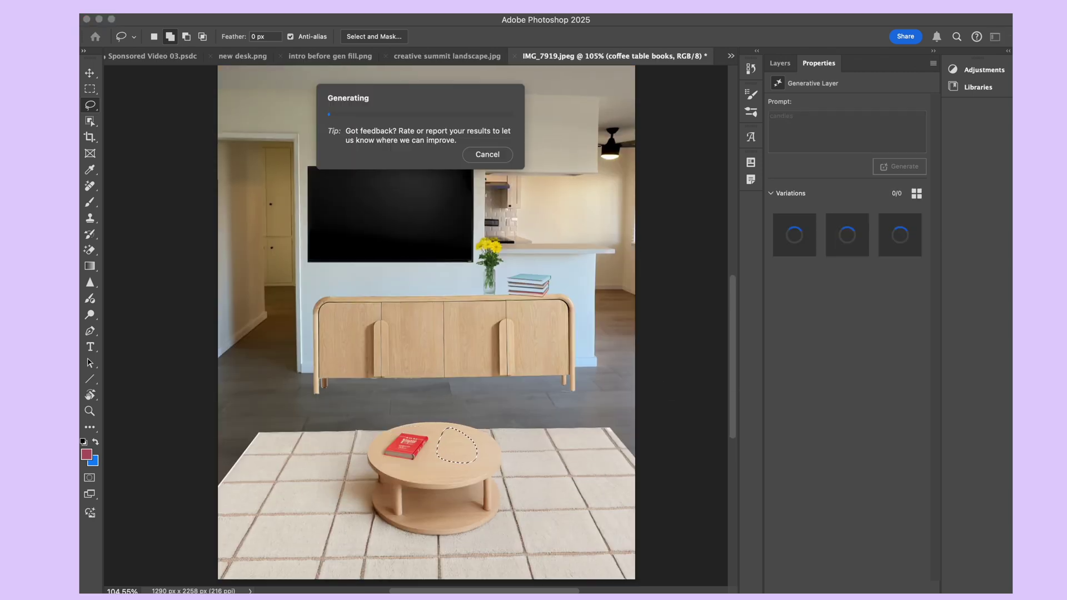
pyautogui.scroll(-4, 625, 265)
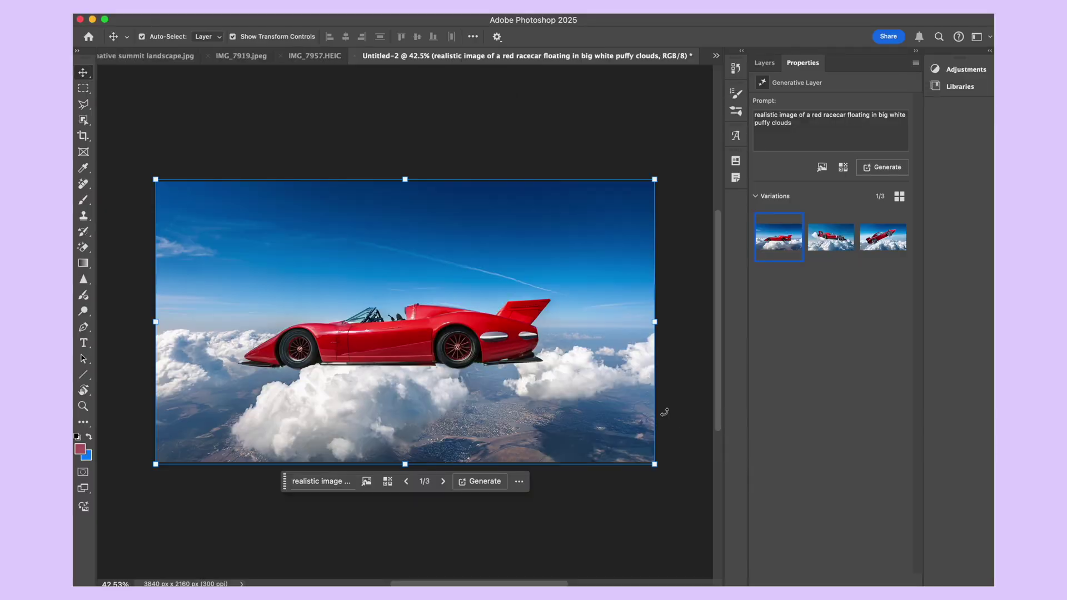
# Pick the second racecar variation, change the slogan's font and rasterize the text layer
pyautogui.click(844, 240)
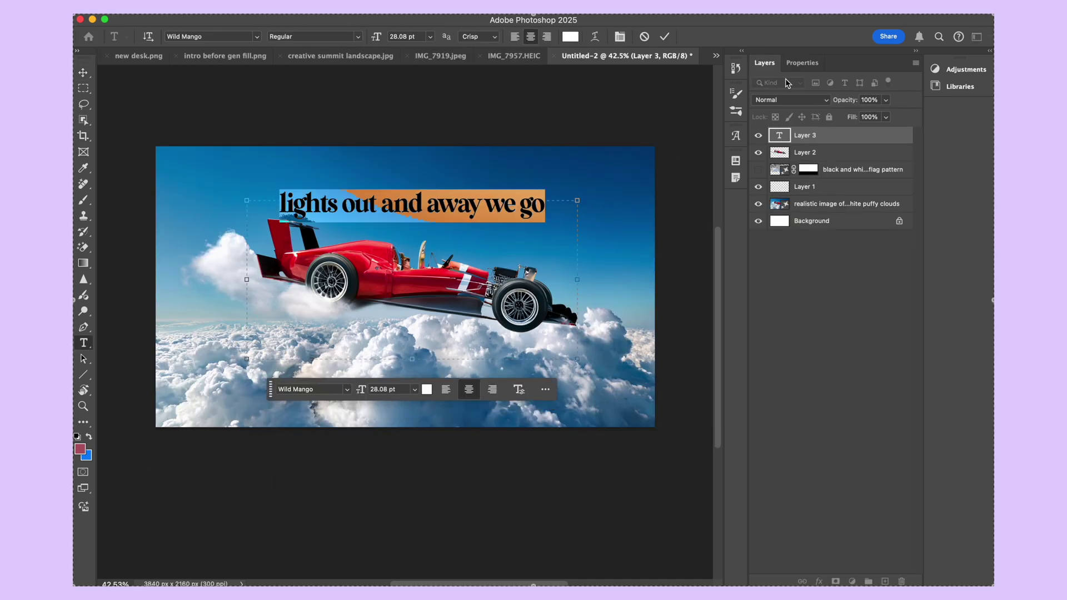
pyautogui.click(347, 391)
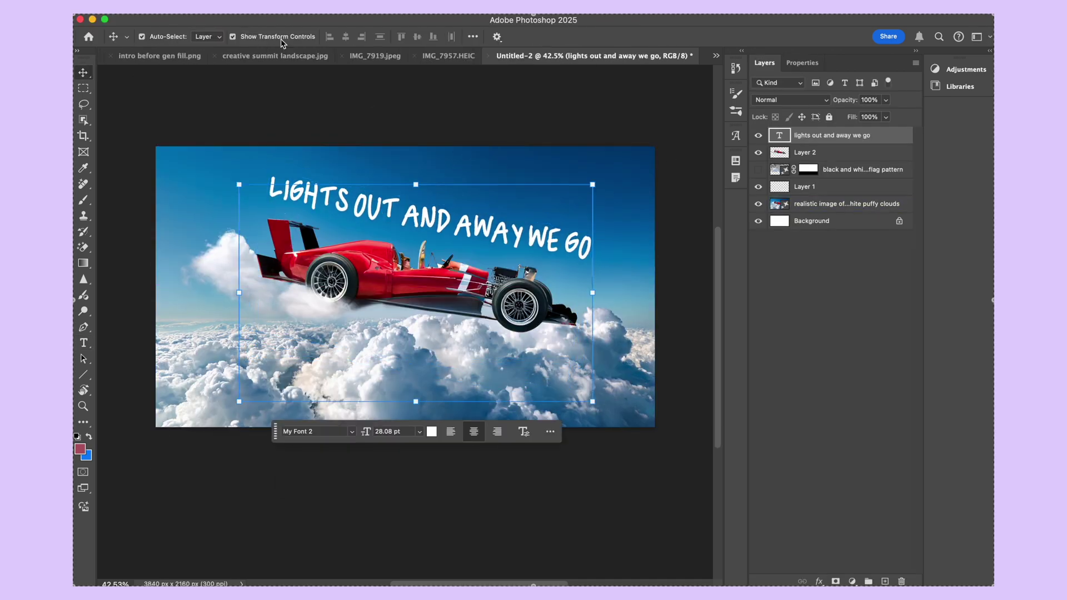
pyautogui.rightClick(883, 135)
pyautogui.click(766, 414)
# Distort and warp the slogan text so it skews and curves along the car
pyautogui.click(389, 347)
pyautogui.moveTo(269, 177)
pyautogui.mouseDown()
pyautogui.moveTo(278, 184)
pyautogui.moveTo(267, 174)
pyautogui.mouseUp()
pyautogui.moveTo(517, 193); pyautogui.dragTo(563, 212)
pyautogui.click(505, 305)
pyautogui.click(217, 0)
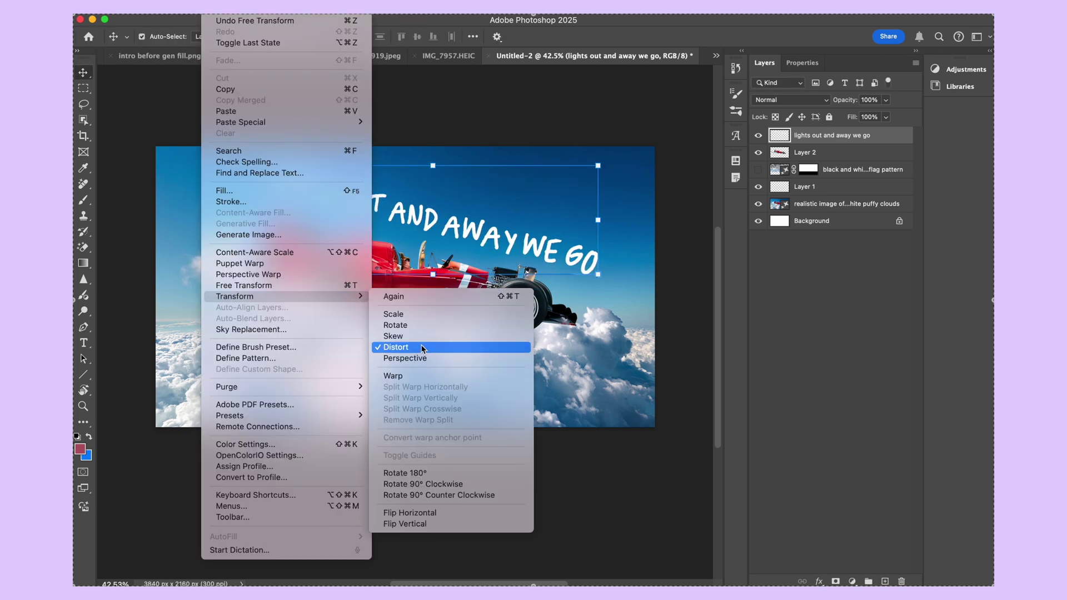
pyautogui.click(421, 346)
pyautogui.moveTo(266, 164); pyautogui.dragTo(200, 157)
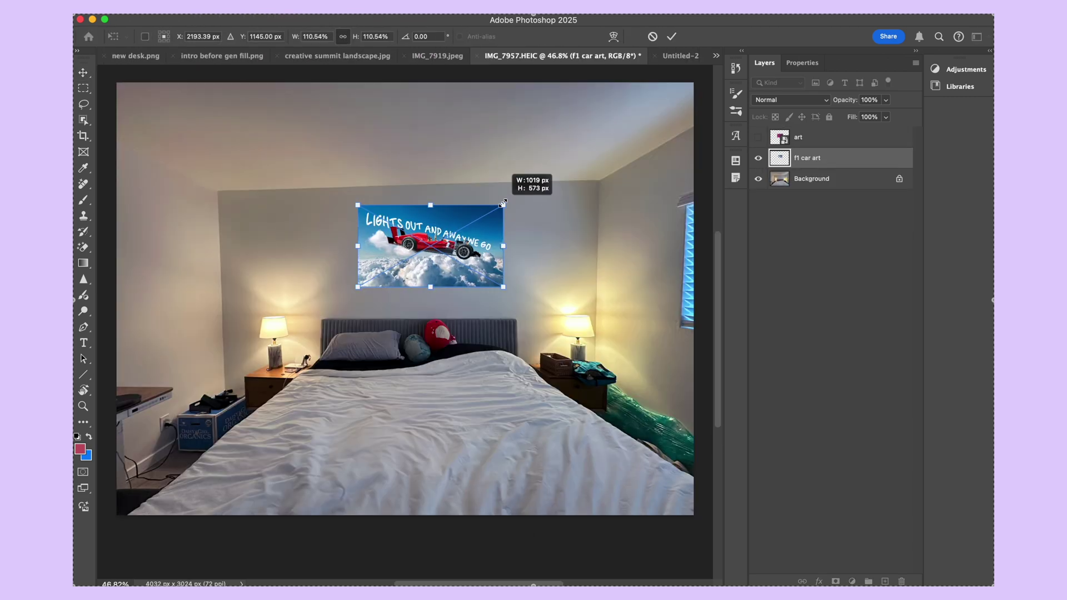